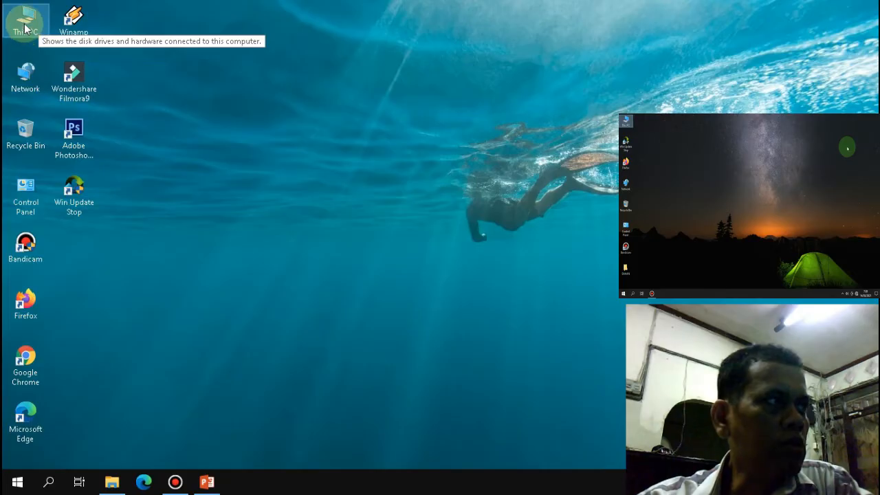
# Step: Open this PC's advanced system settings and view the computer name and workgroup information
pyautogui.rightClick(24, 28)
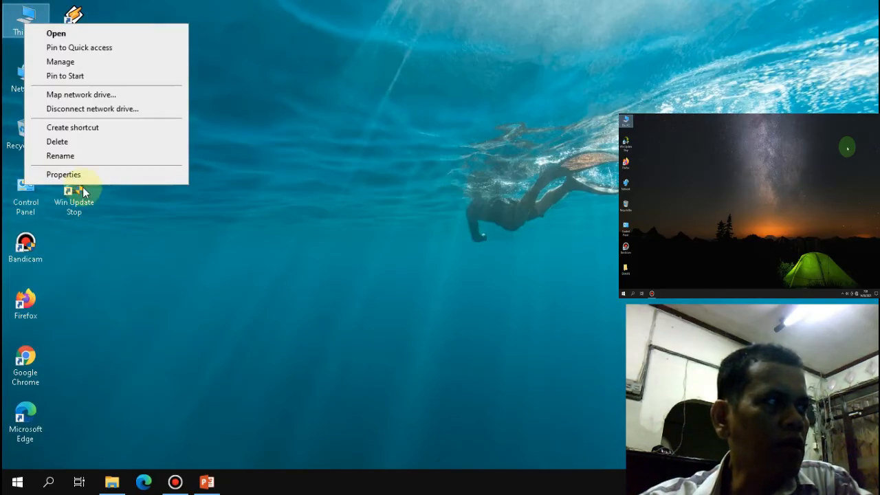
pyautogui.click(331, 157)
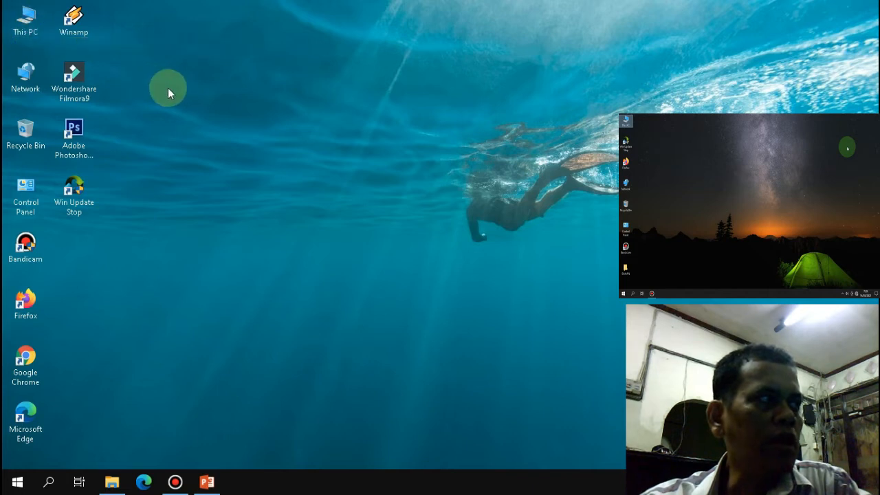
pyautogui.rightClick(36, 25)
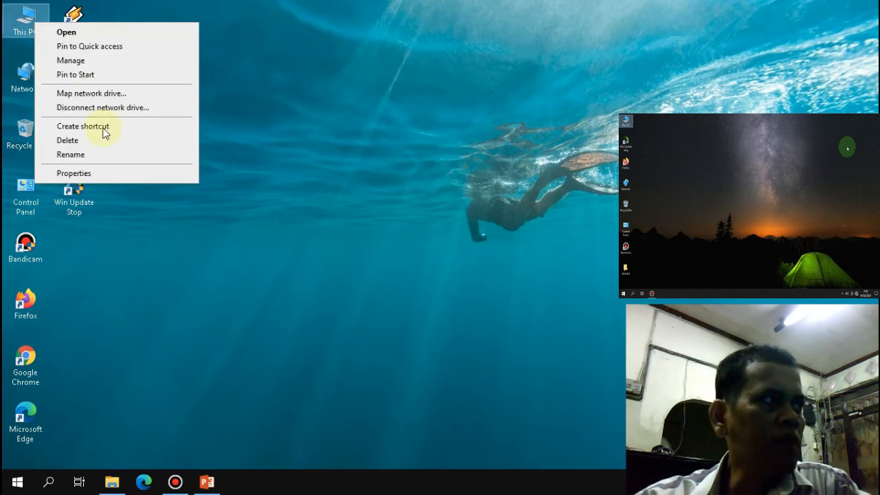
pyautogui.click(120, 178)
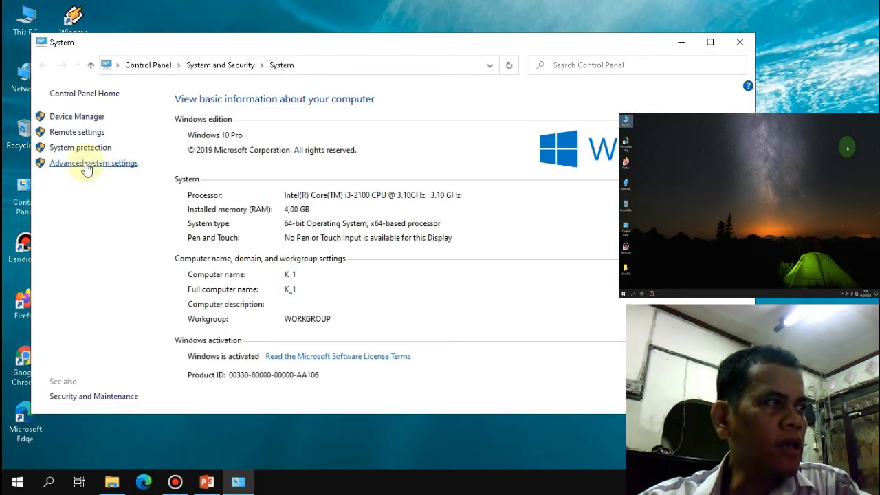
pyautogui.click(85, 167)
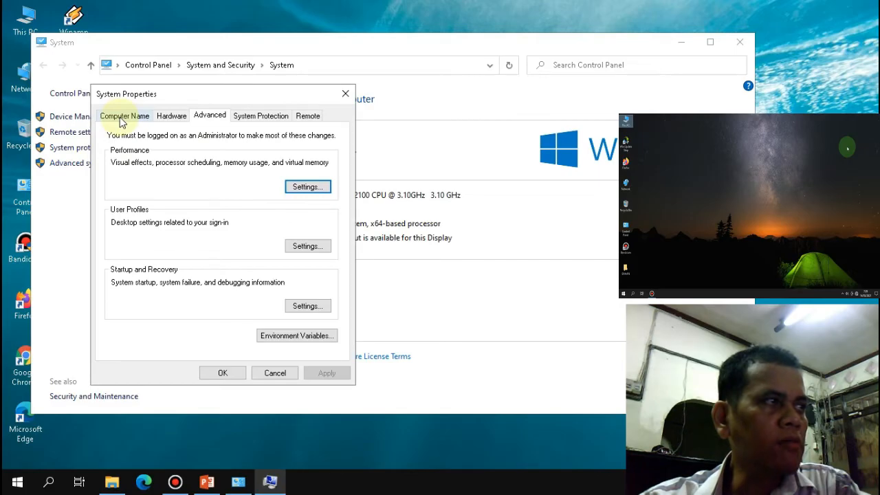
pyautogui.click(115, 116)
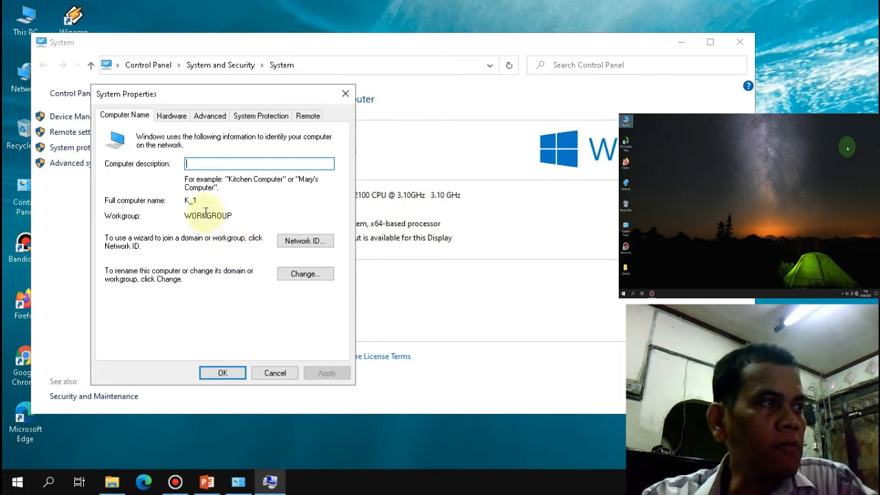
# Step: Review the computer name and workgroup fields in the Computer Name/Domain Changes dialog, then cancel it
pyautogui.click(305, 274)
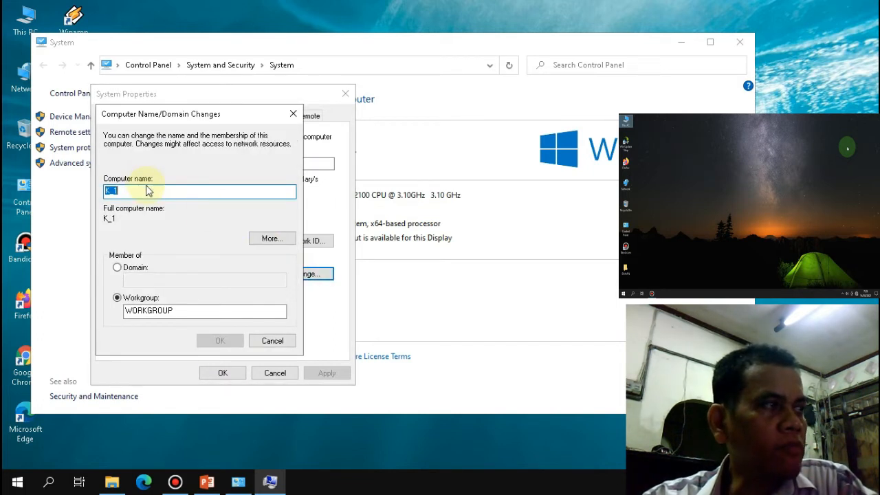
pyautogui.click(148, 190)
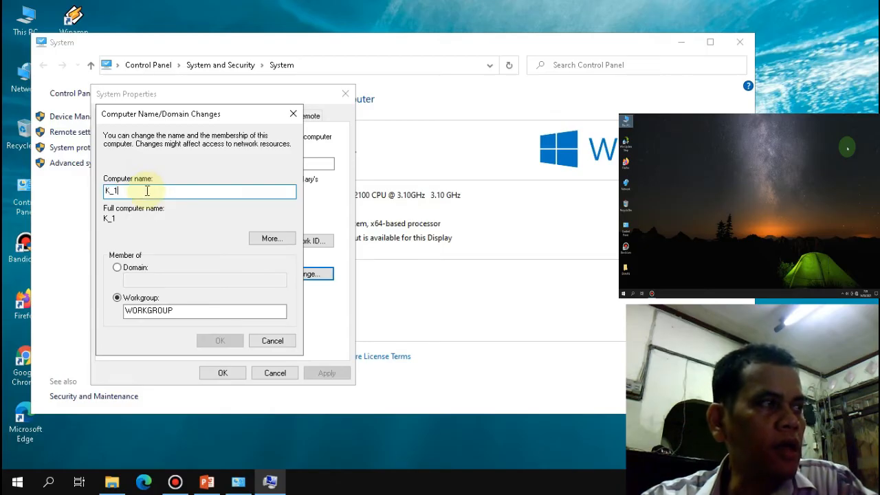
pyautogui.moveTo(149, 190); pyautogui.dragTo(104, 197)
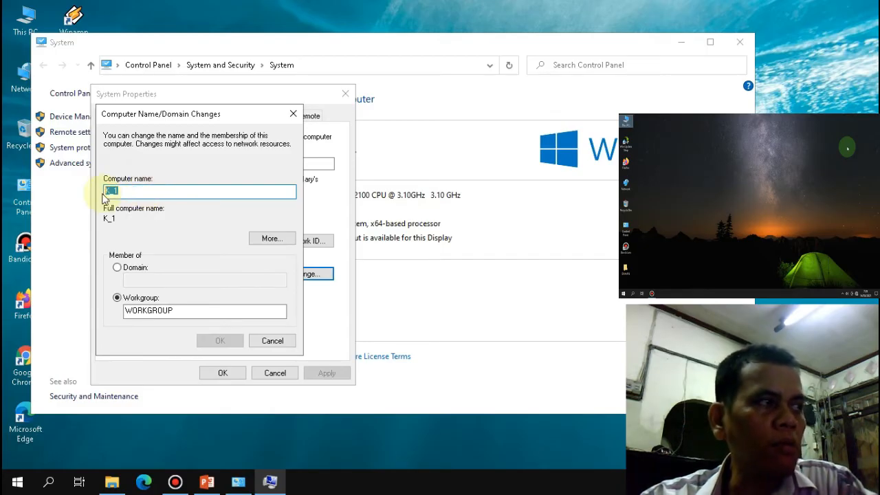
pyautogui.click(158, 192)
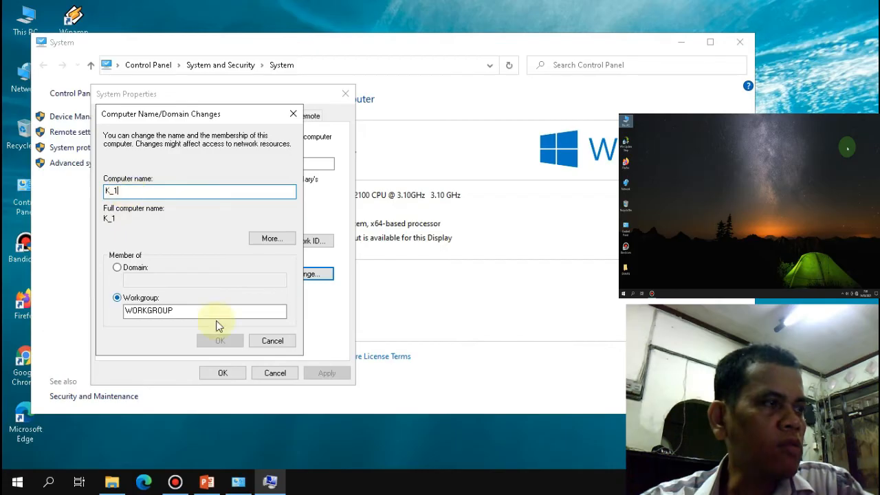
pyautogui.click(274, 342)
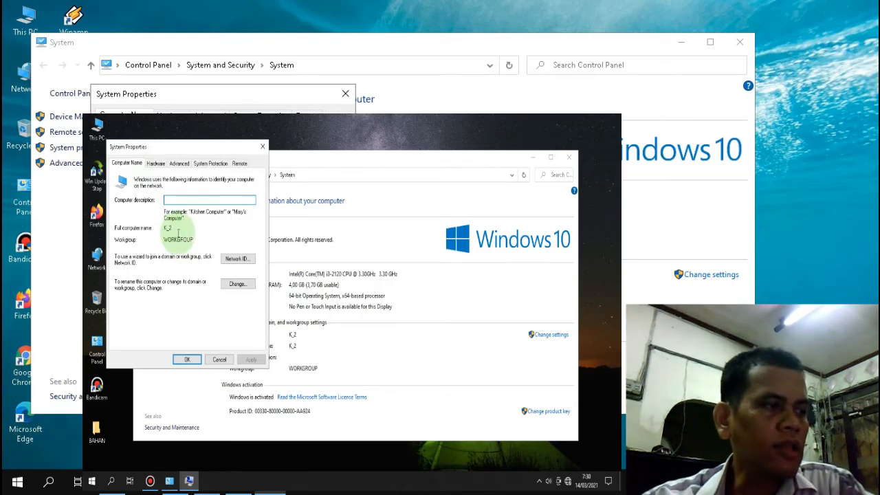
# Step: Close the System Properties and System windows on both computers
pyautogui.click(177, 491)
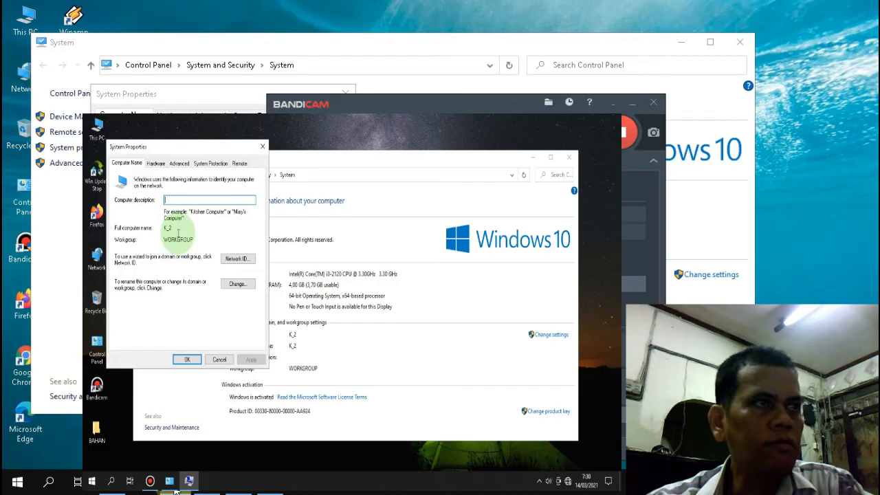
pyautogui.click(176, 492)
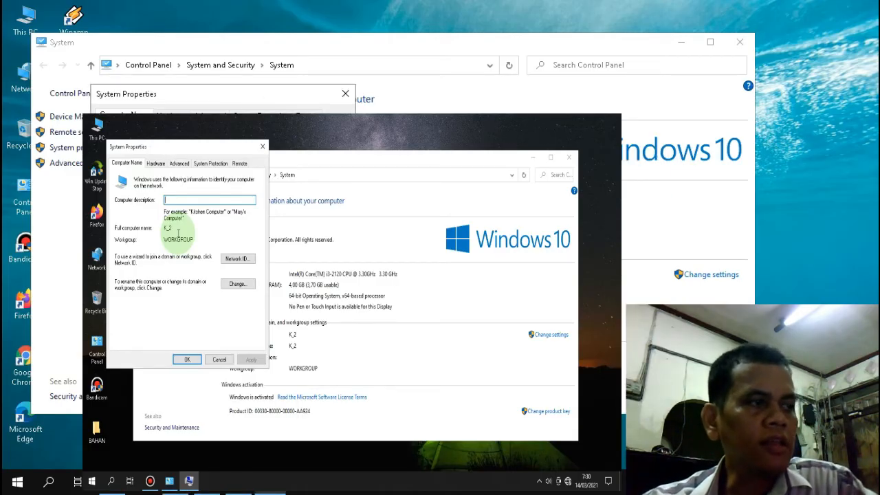
pyautogui.click(275, 378)
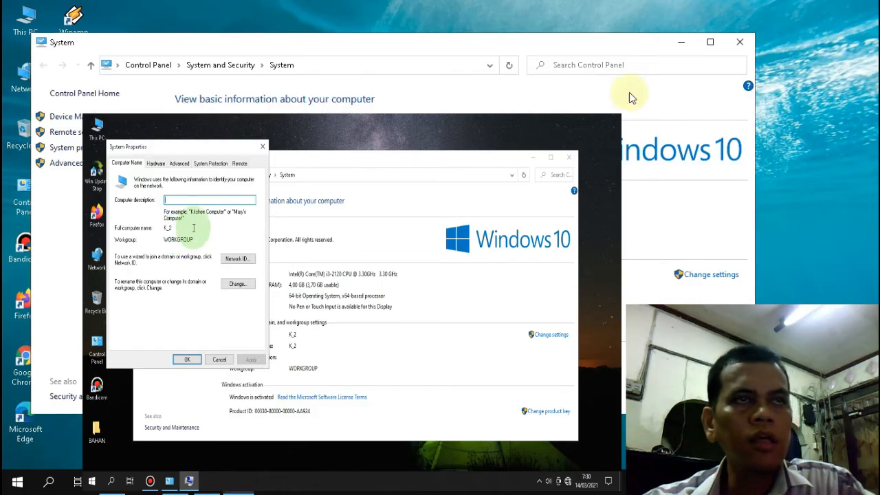
pyautogui.click(739, 42)
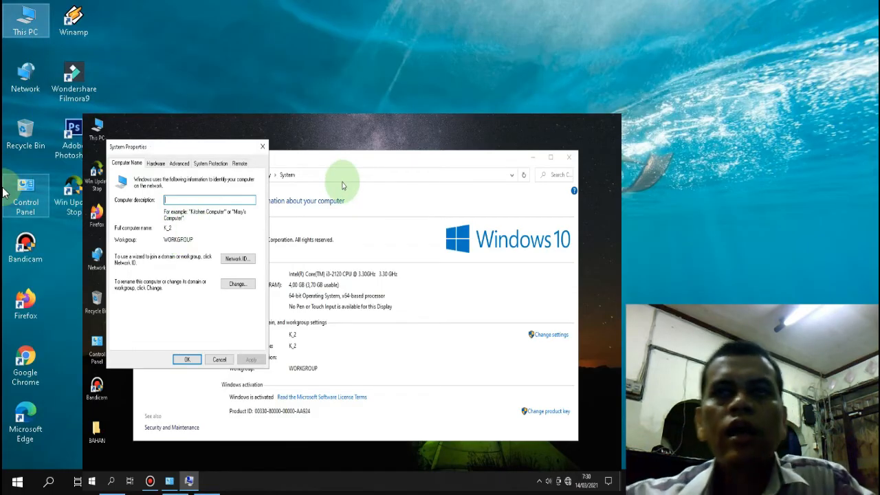
pyautogui.click(262, 147)
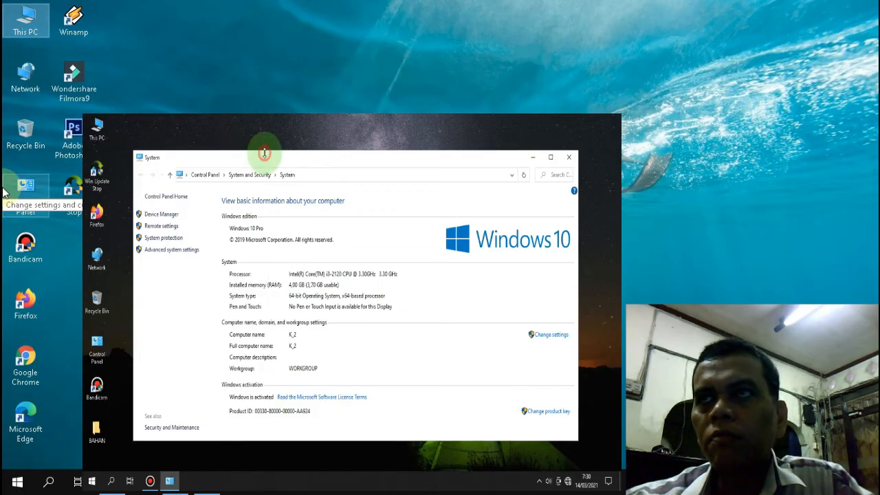
pyautogui.click(571, 158)
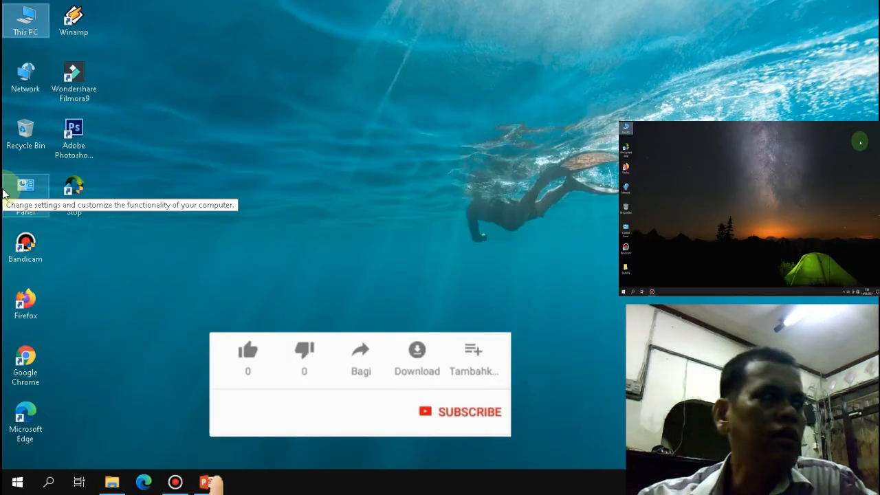
# Step: Open the desktop Network item's properties and go to the adapter settings listing the network connections
pyautogui.rightClick(46, 94)
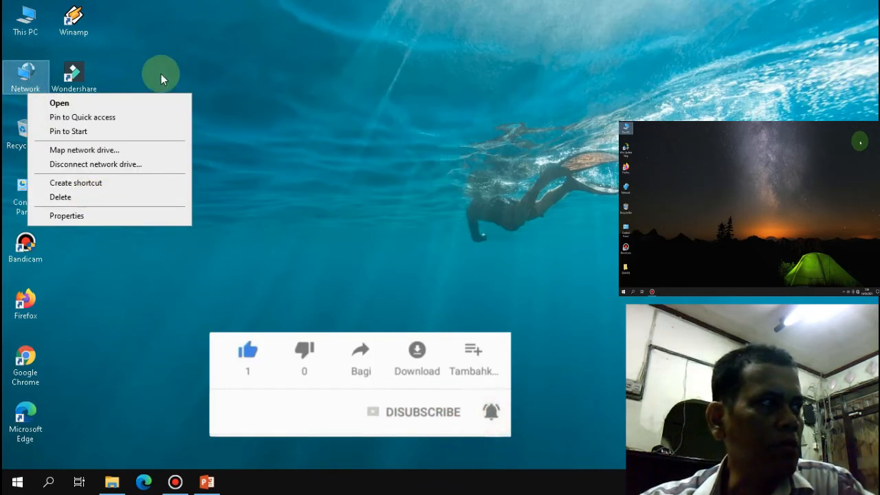
pyautogui.click(191, 66)
pyautogui.rightClick(22, 80)
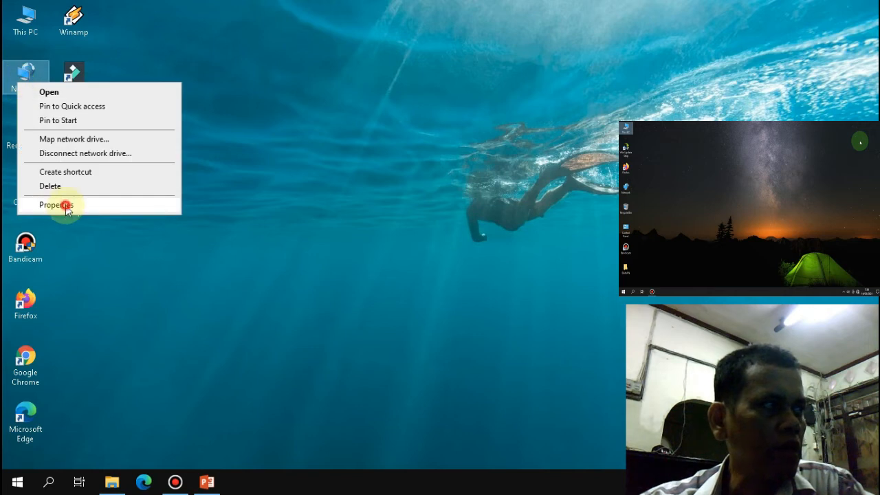
pyautogui.click(65, 208)
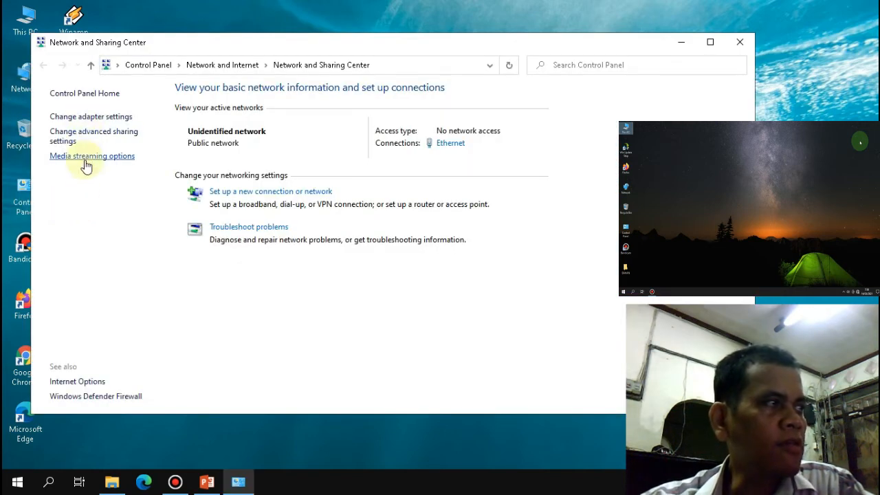
pyautogui.click(85, 118)
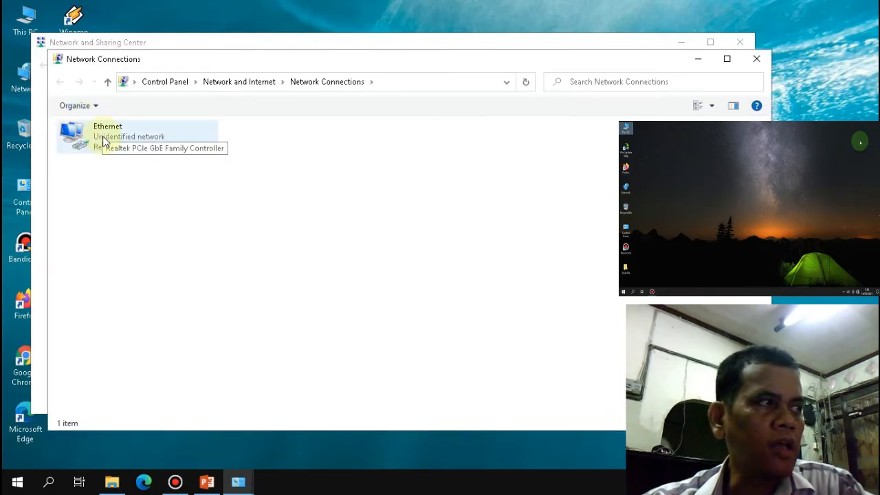
# Step: Open the Internet Protocol Version 4 (TCP/IPv4) properties of the Ethernet connection
pyautogui.rightClick(104, 142)
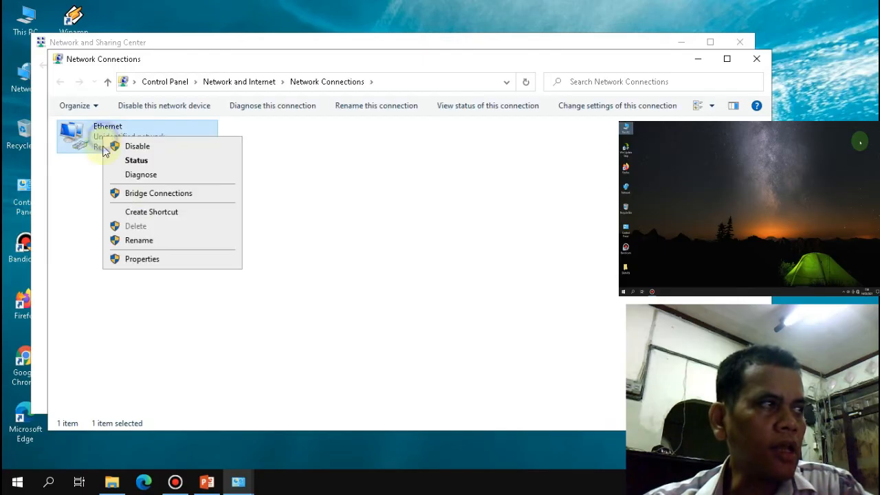
pyautogui.click(146, 261)
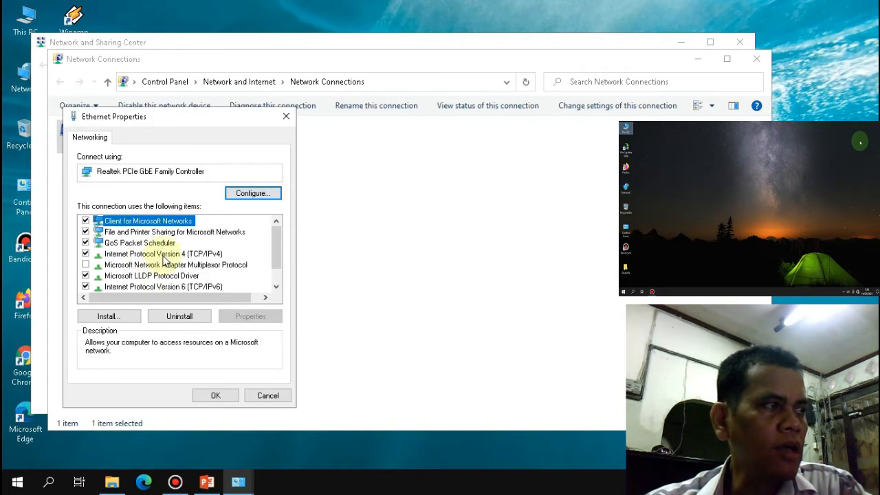
pyautogui.click(169, 254)
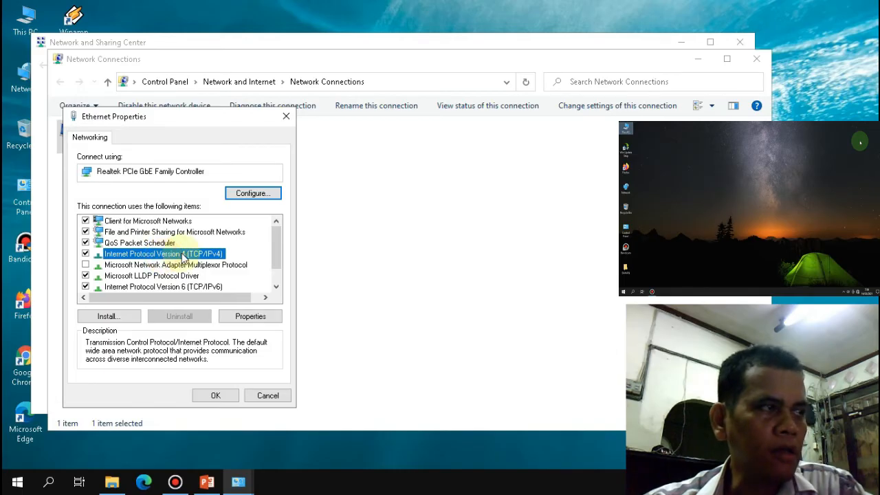
pyautogui.doubleClick(183, 256)
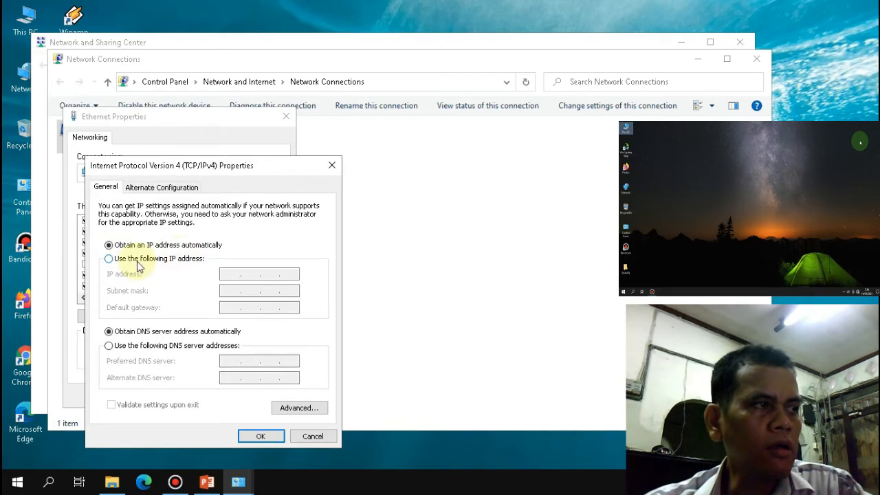
# Step: Switch to a manual IP address and set it to 192.168.1.2 with subnet mask 255.255.255.0
pyautogui.moveTo(236, 169); pyautogui.dragTo(422, 135)
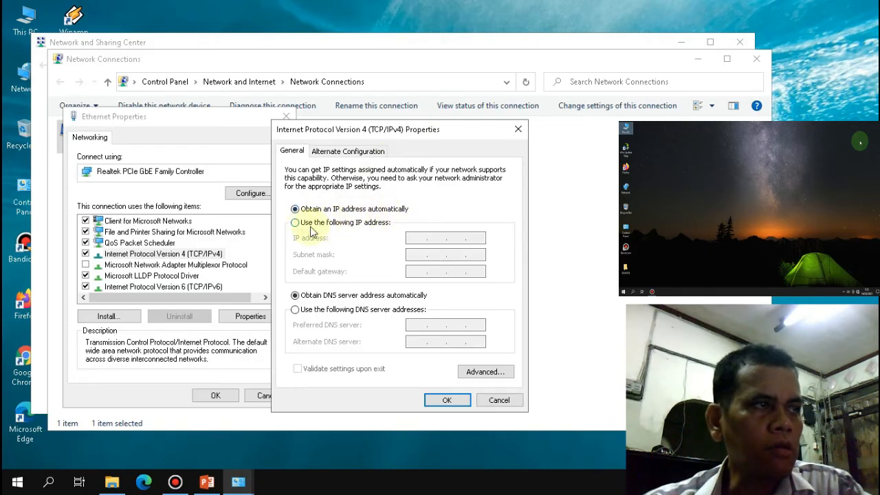
pyautogui.click(295, 223)
pyautogui.click(409, 237)
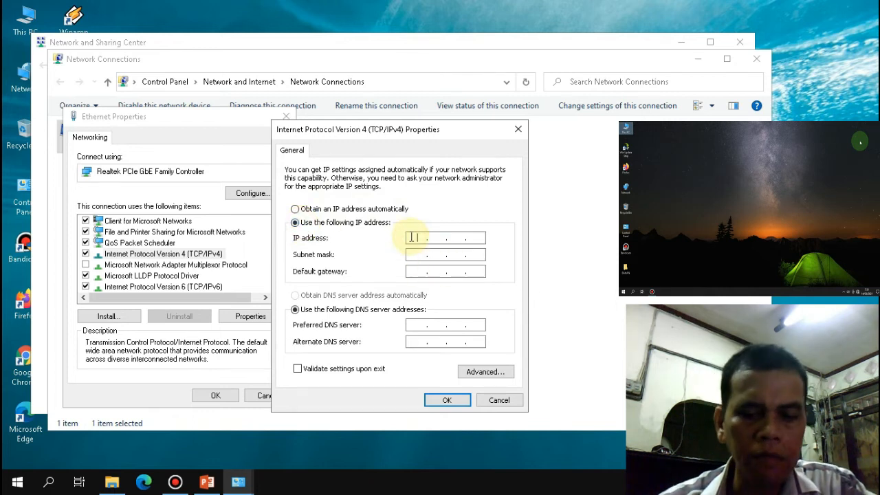
pyautogui.write('1')
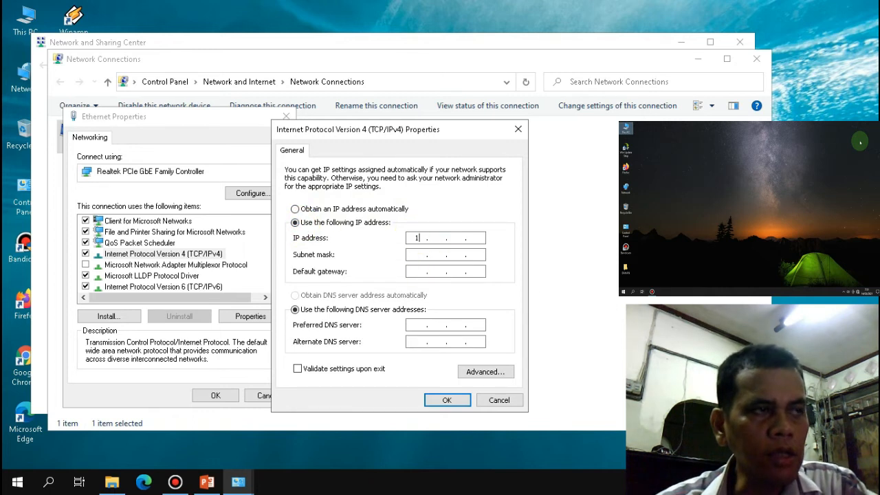
pyautogui.write('92.168.1.')
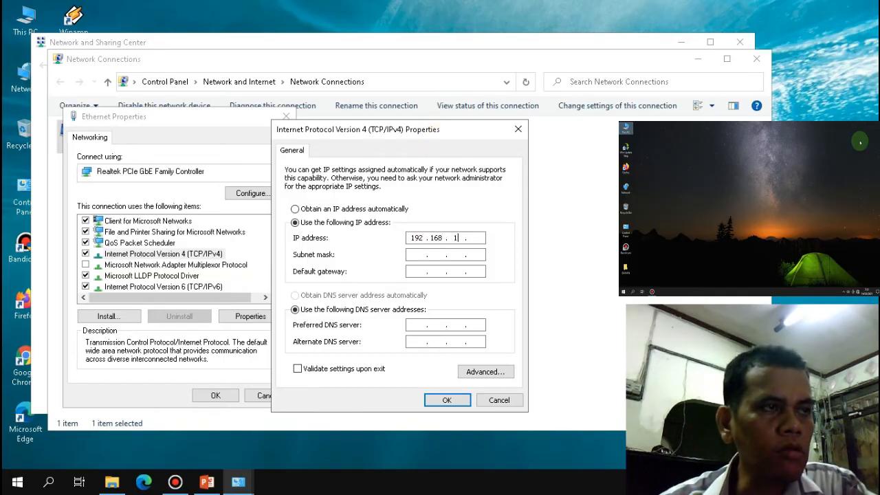
pyautogui.write('2')
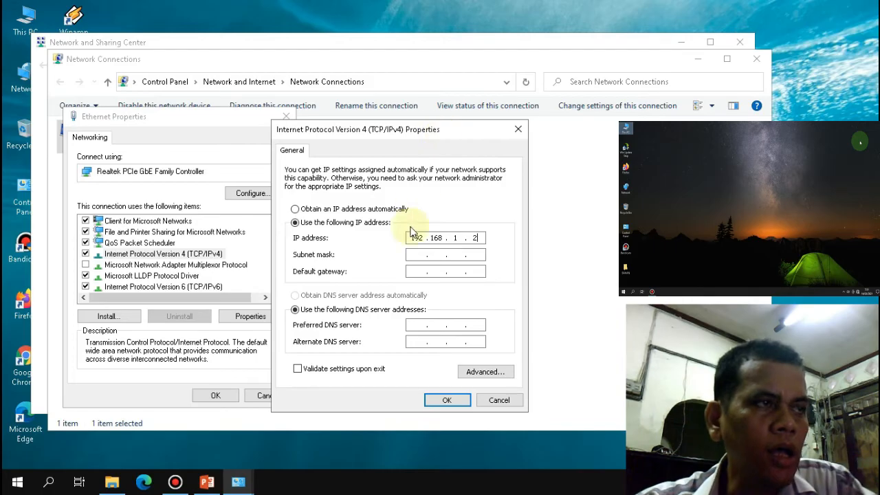
pyautogui.click(417, 253)
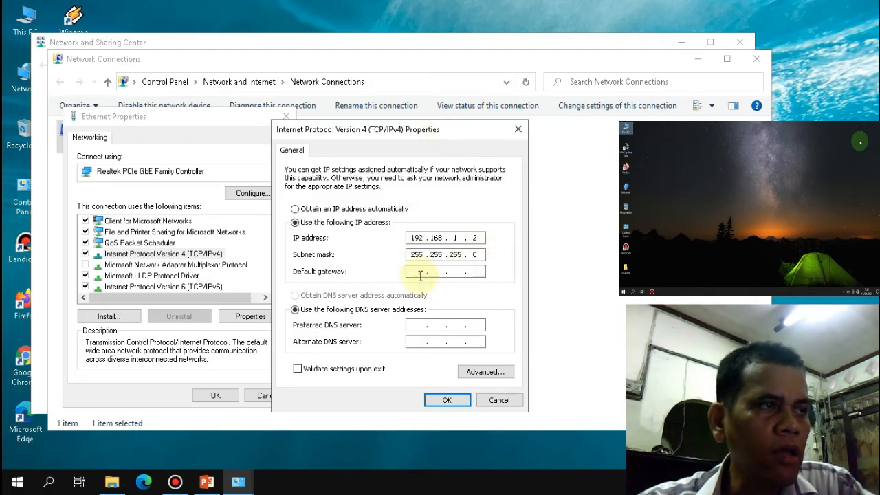
# Step: Set the default gateway to 192.168.1.1
pyautogui.click(415, 275)
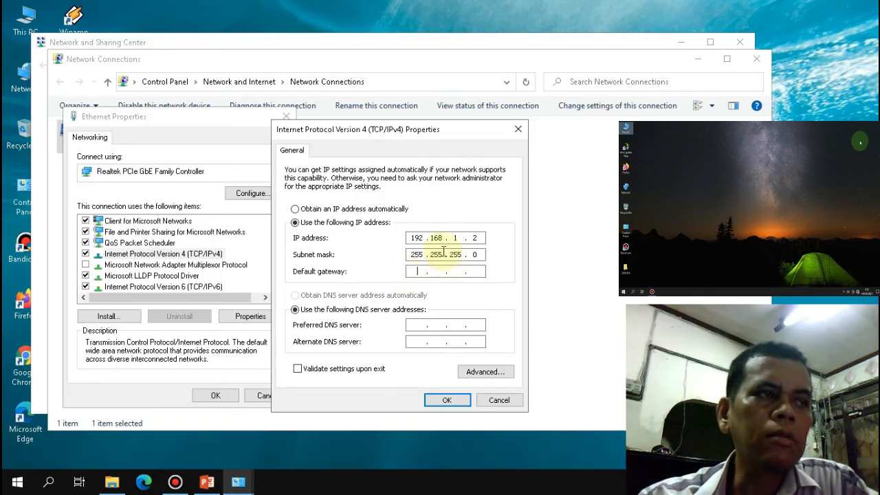
pyautogui.doubleClick(415, 238)
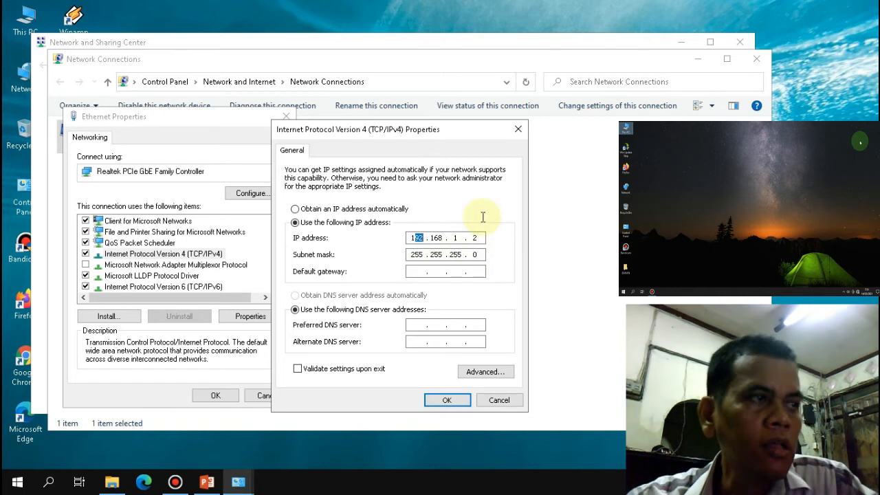
pyautogui.click(417, 273)
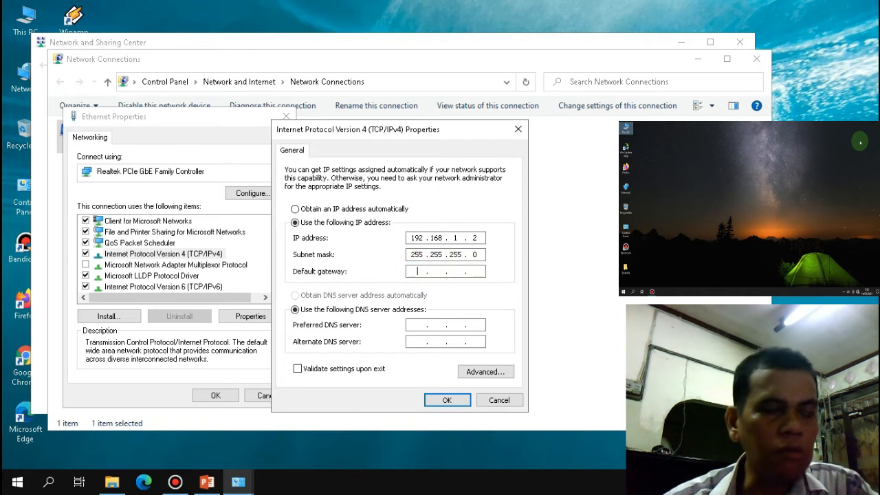
pyautogui.write('92.168.1.1')
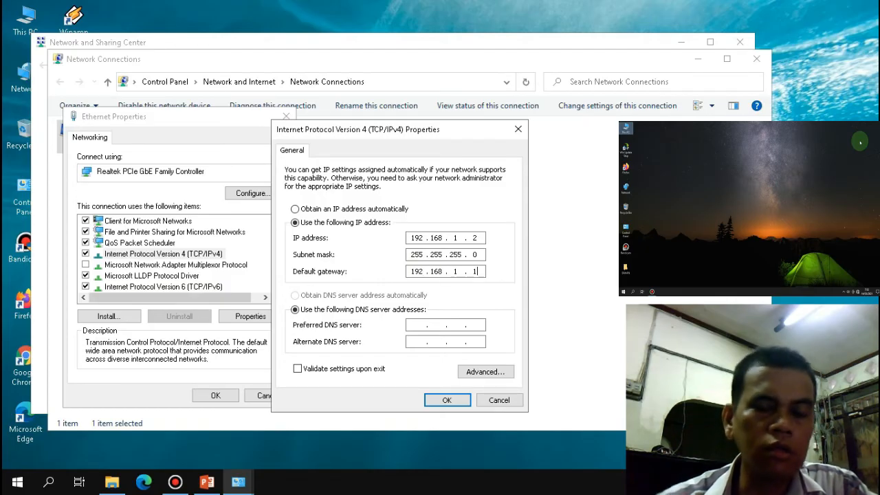
# Step: Set the preferred DNS server to 8.8.8.8 and the alternate to 8.8.4.4, and apply the Ethernet connection's settings
pyautogui.click(473, 272)
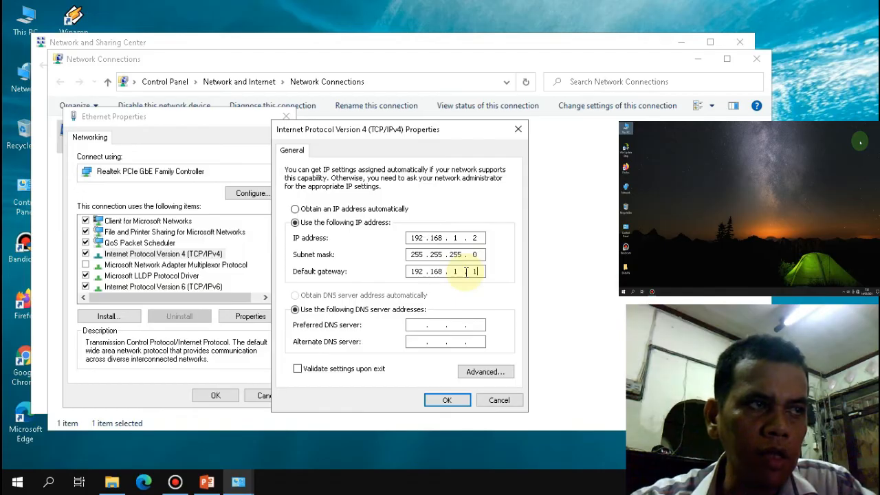
pyautogui.click(416, 325)
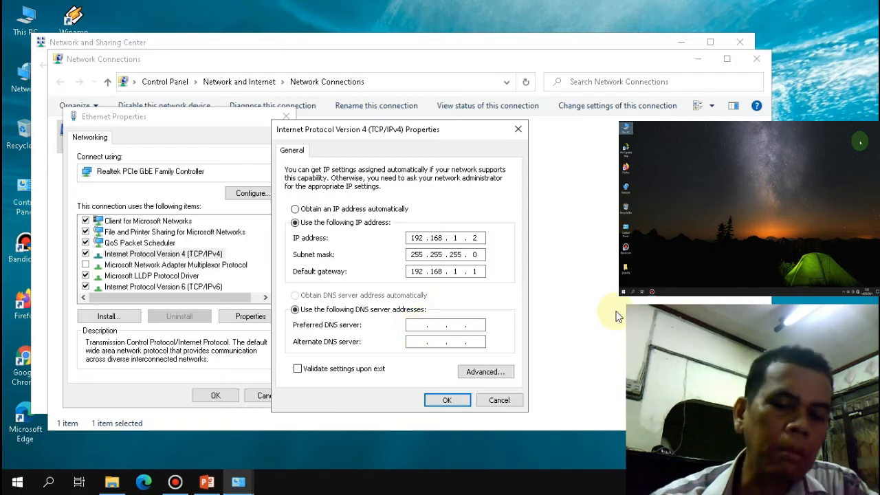
pyautogui.write('8.8.4.4')
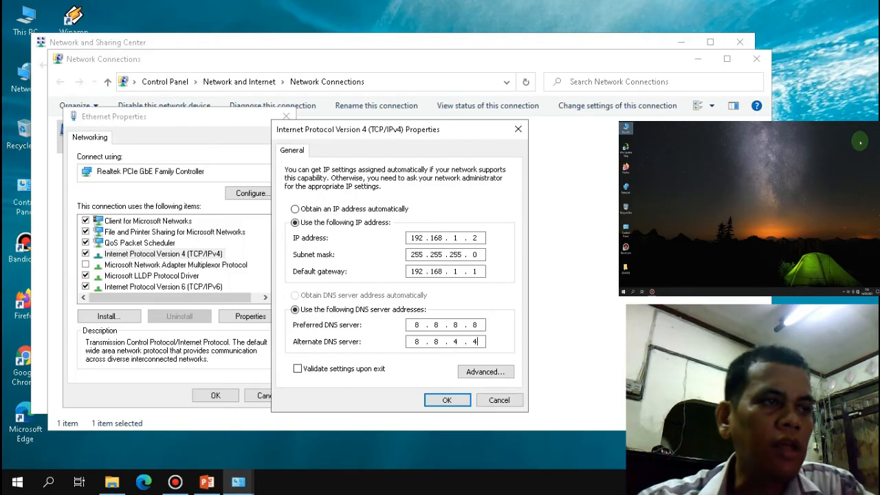
pyautogui.click(445, 401)
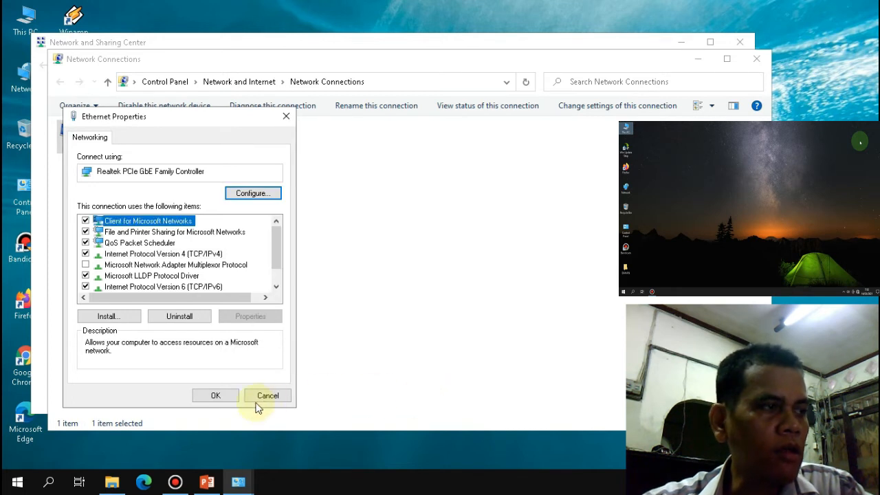
pyautogui.click(215, 396)
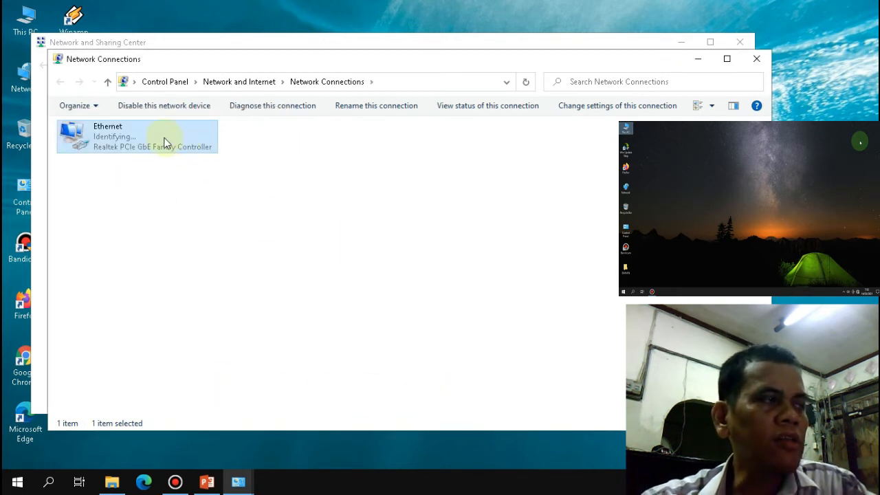
# Step: Open the advanced sharing settings of the Network and Sharing Center, with all network profile sections collapsed
pyautogui.click(109, 83)
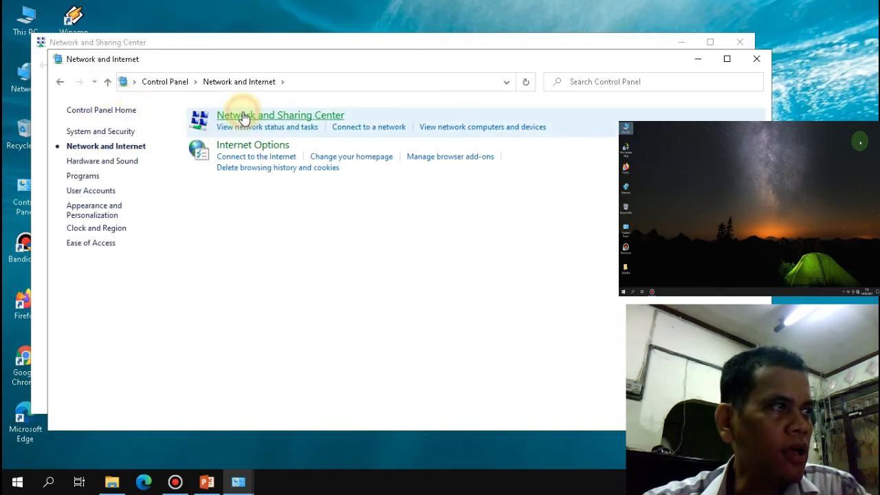
pyautogui.click(240, 115)
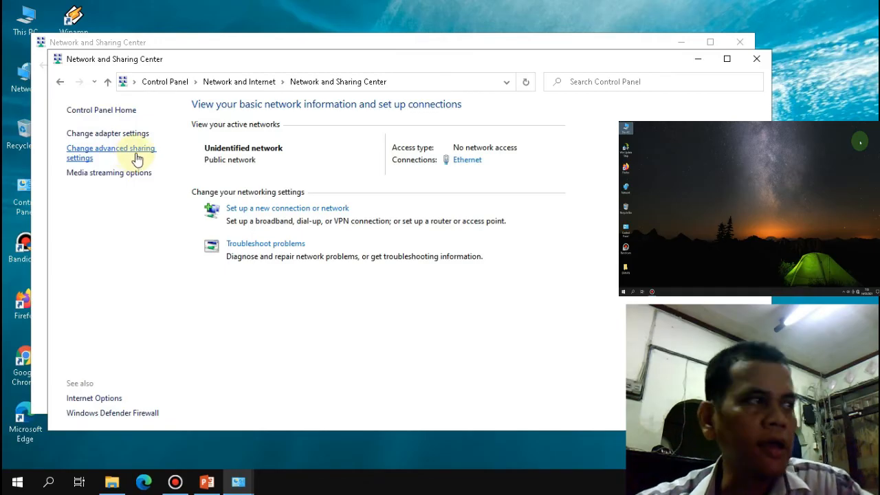
pyautogui.click(141, 152)
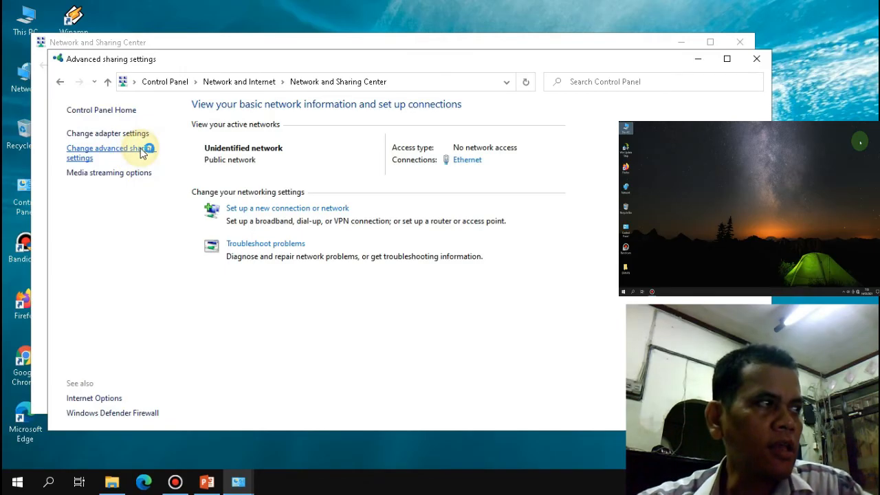
pyautogui.click(590, 185)
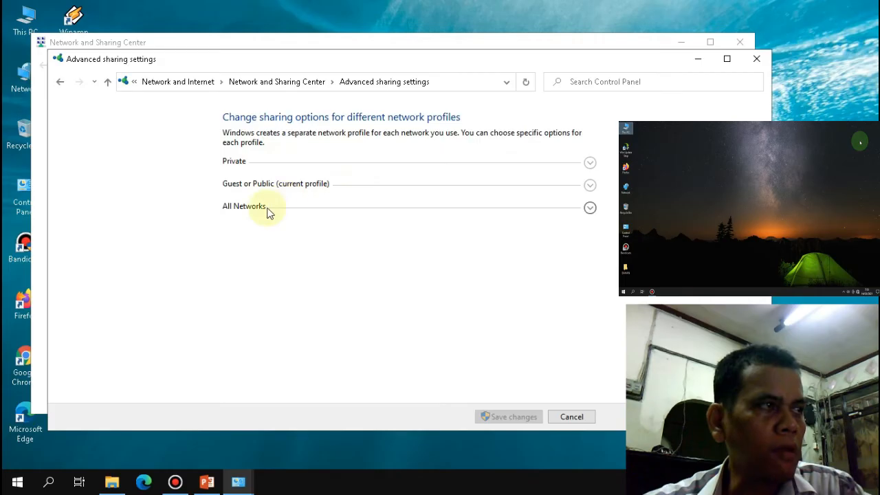
pyautogui.click(590, 208)
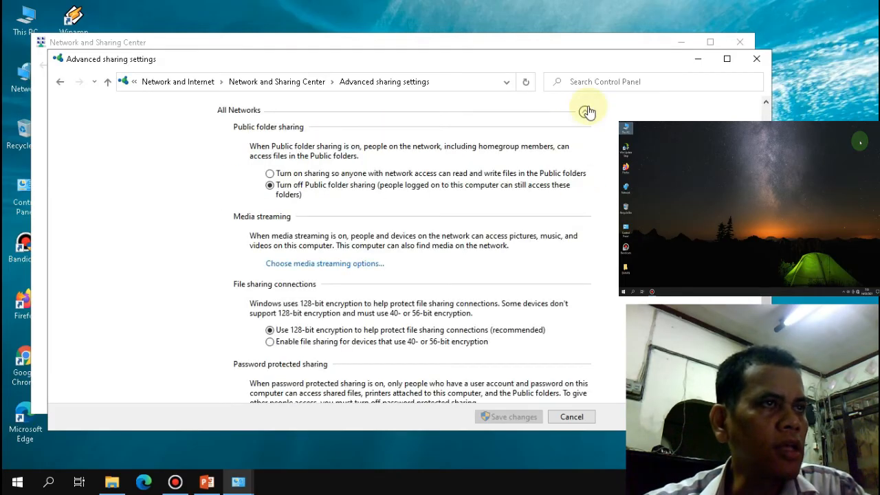
pyautogui.click(584, 112)
# Step: Turn on network discovery and file and printer sharing for the Private profile
pyautogui.click(590, 162)
pyautogui.click(589, 162)
pyautogui.click(589, 163)
pyautogui.click(279, 223)
pyautogui.click(290, 314)
pyautogui.click(589, 162)
# Step: Turn on network discovery and file and printer sharing for the Guest or Public profile
pyautogui.click(590, 186)
pyautogui.click(337, 246)
pyautogui.click(332, 325)
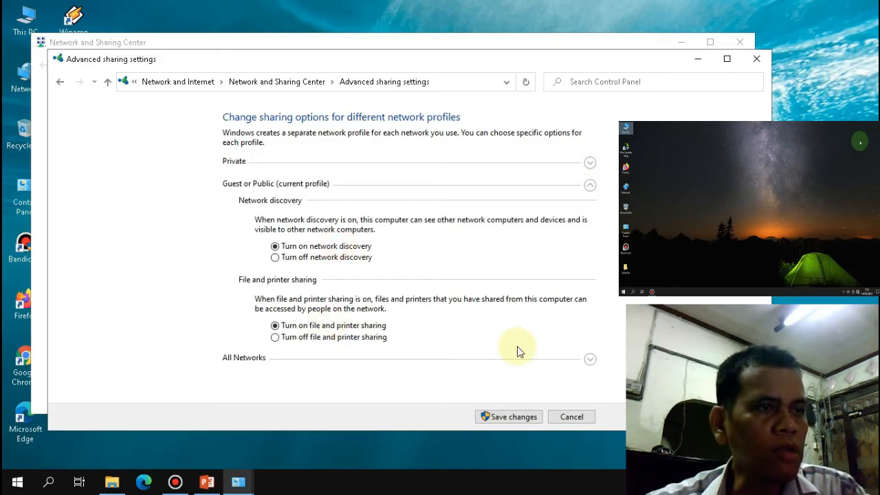
pyautogui.click(591, 360)
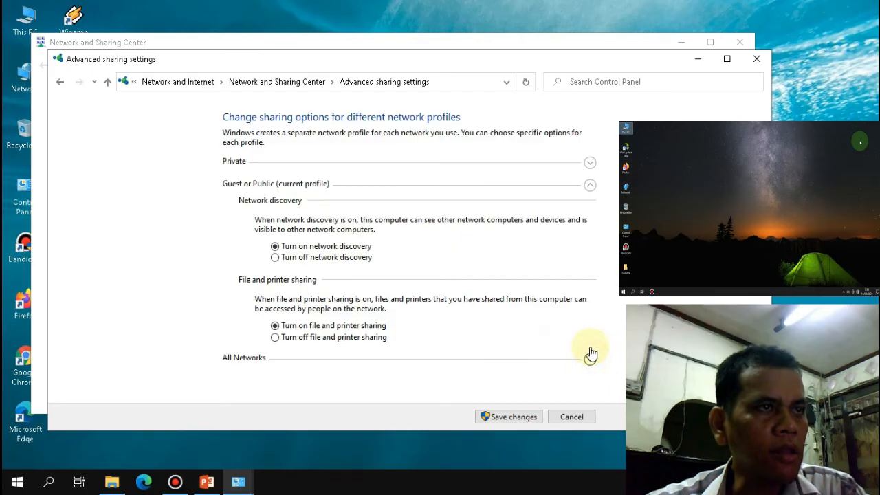
pyautogui.click(590, 185)
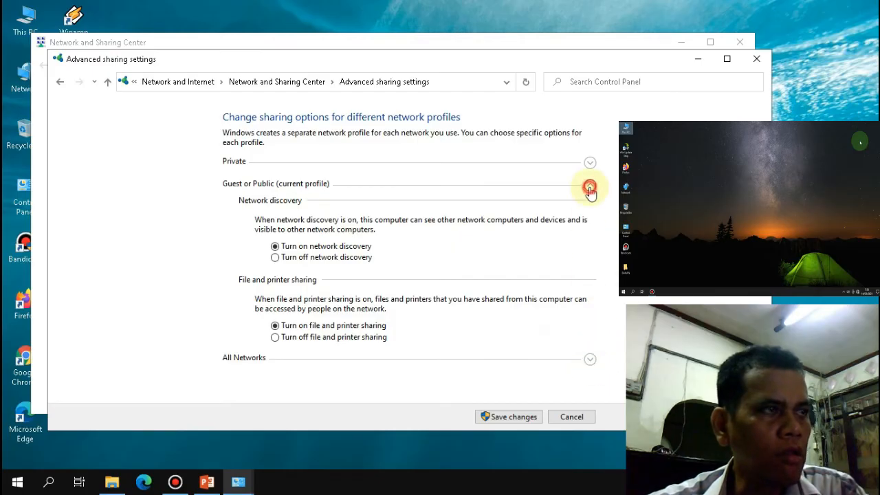
# Step: For All Networks, turn on Public folder sharing with read and write access and turn off password protected sharing
pyautogui.click(590, 209)
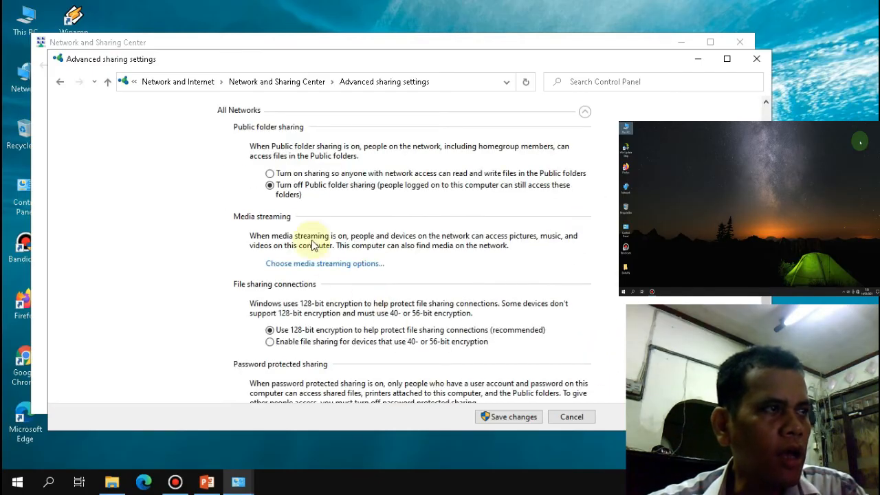
pyautogui.click(296, 173)
pyautogui.scroll(-1, 318, 338)
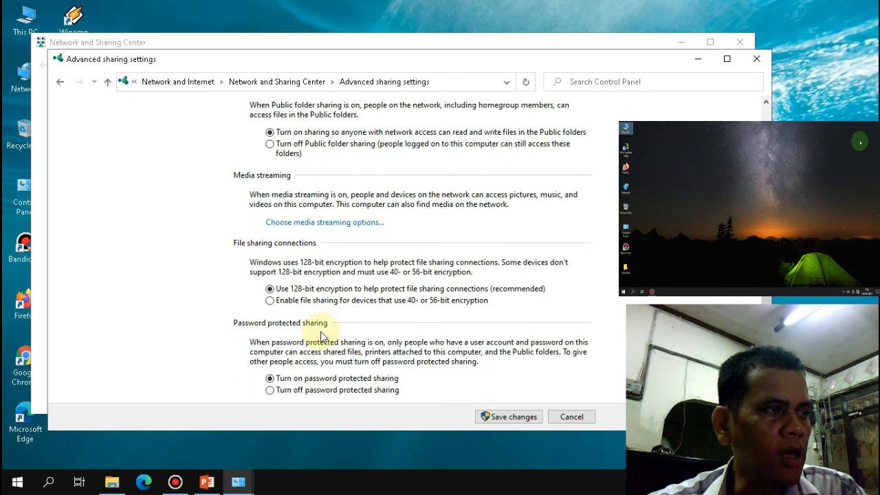
pyautogui.click(269, 391)
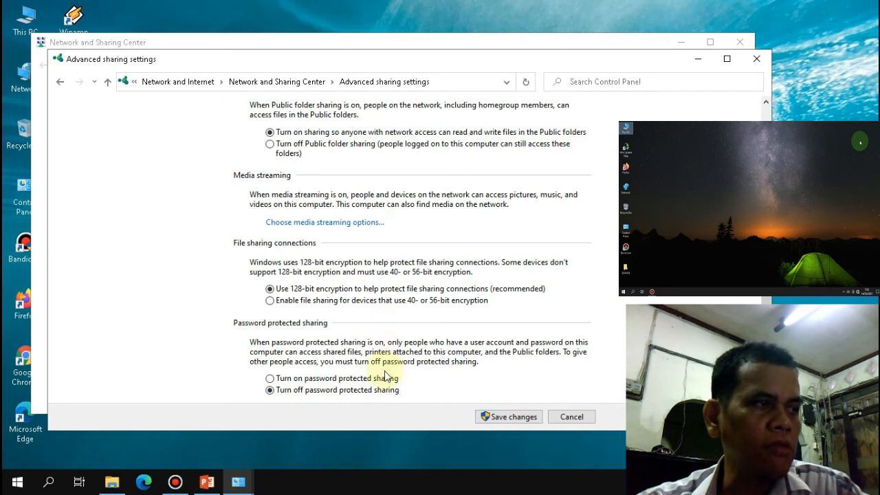
# Step: Review the sharing options of all three profiles, save the changes and close both network windows
pyautogui.scroll(3, 530, 307)
pyautogui.scroll(1, 530, 307)
pyautogui.click(586, 164)
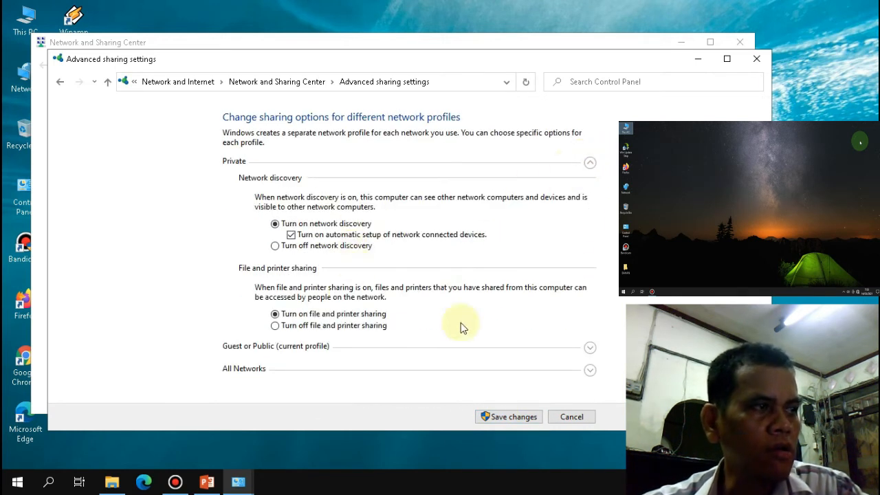
pyautogui.click(592, 352)
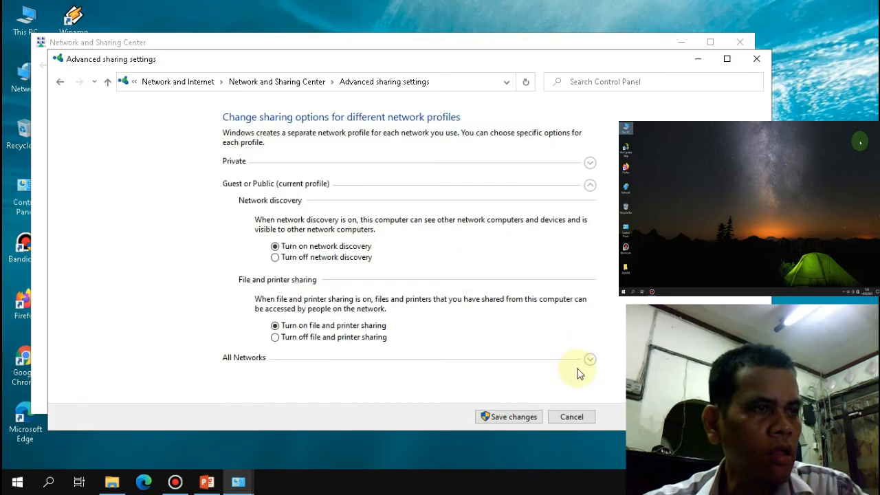
pyautogui.click(590, 361)
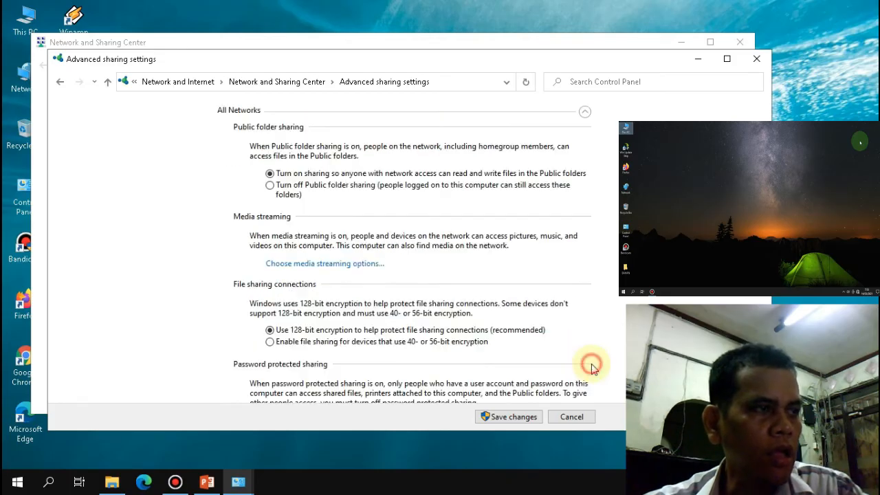
pyautogui.click(510, 417)
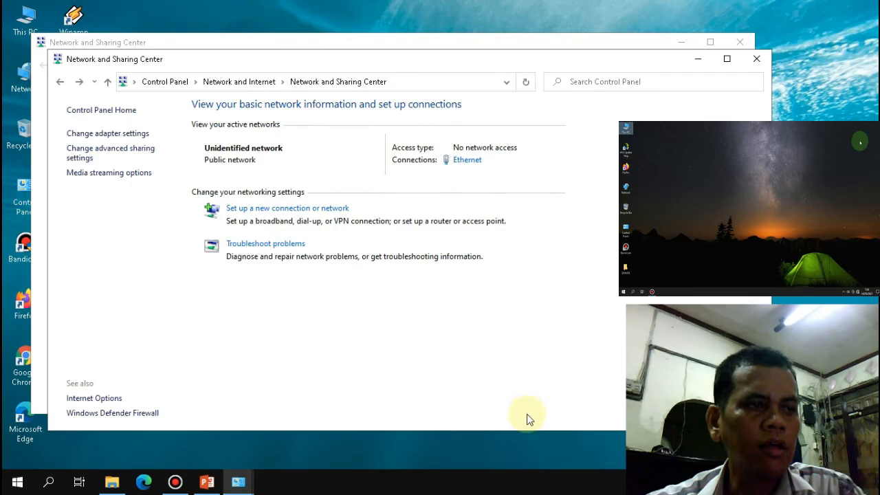
pyautogui.click(757, 59)
pyautogui.click(743, 43)
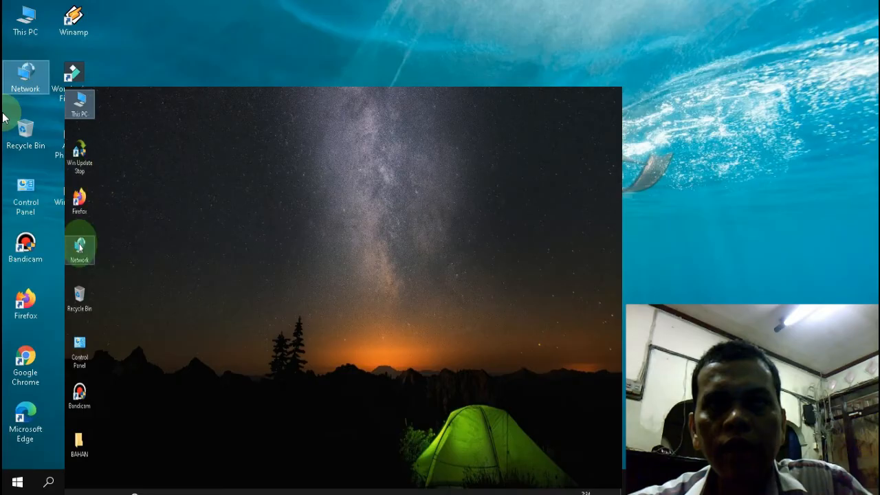
# Step: On the second computer, open the desktop Network item's properties and go to the adapter settings
pyautogui.rightClick(79, 247)
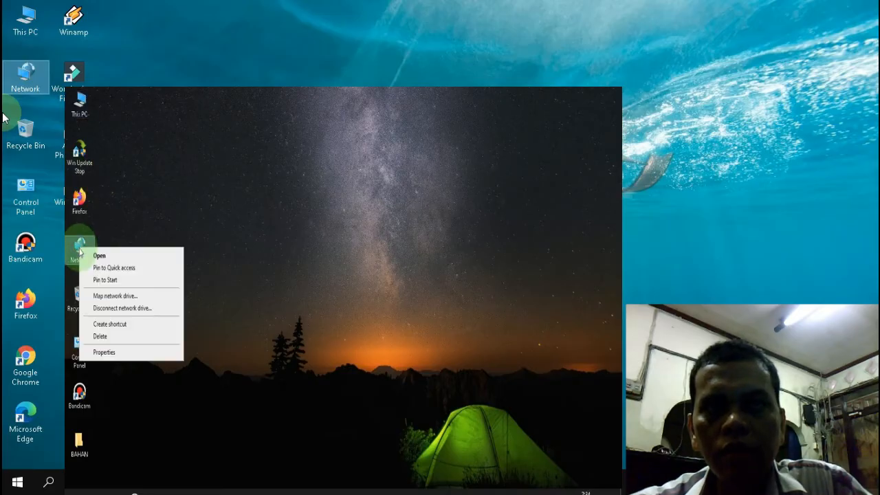
pyautogui.click(105, 352)
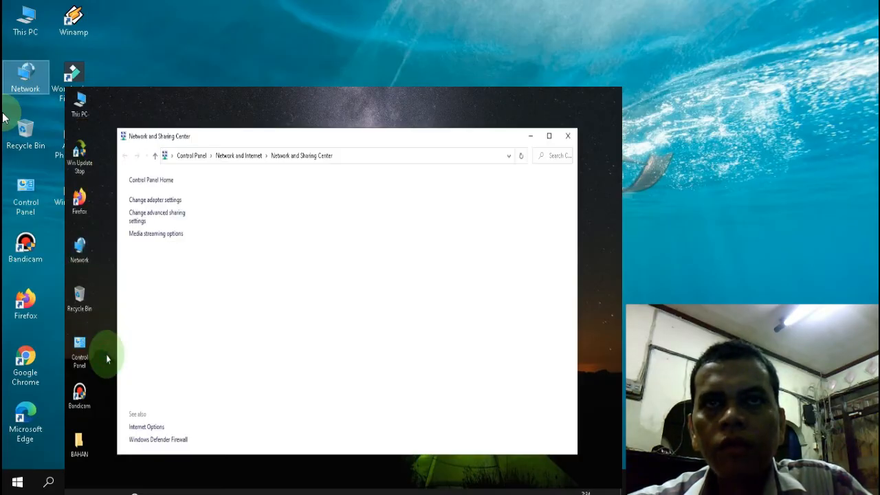
pyautogui.click(158, 201)
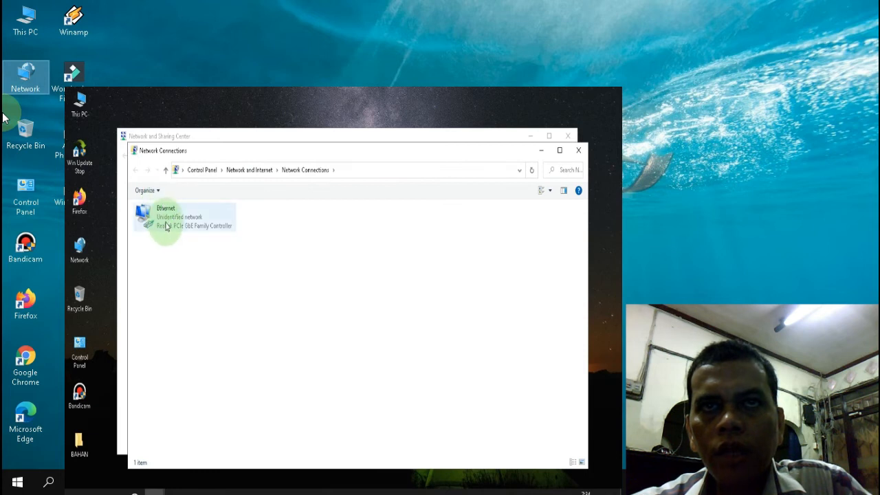
# Step: Open the Internet Protocol Version 4 (TCP/IPv4) properties of the second computer's Ethernet connection
pyautogui.rightClick(165, 227)
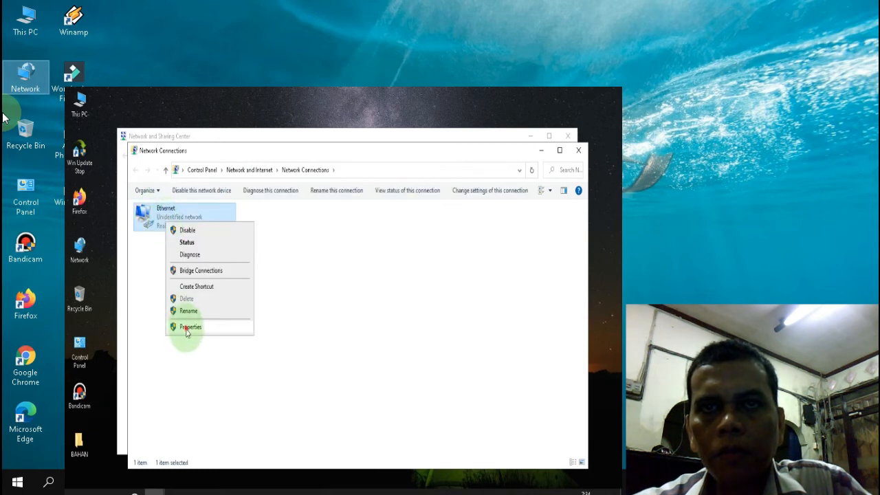
pyautogui.click(185, 326)
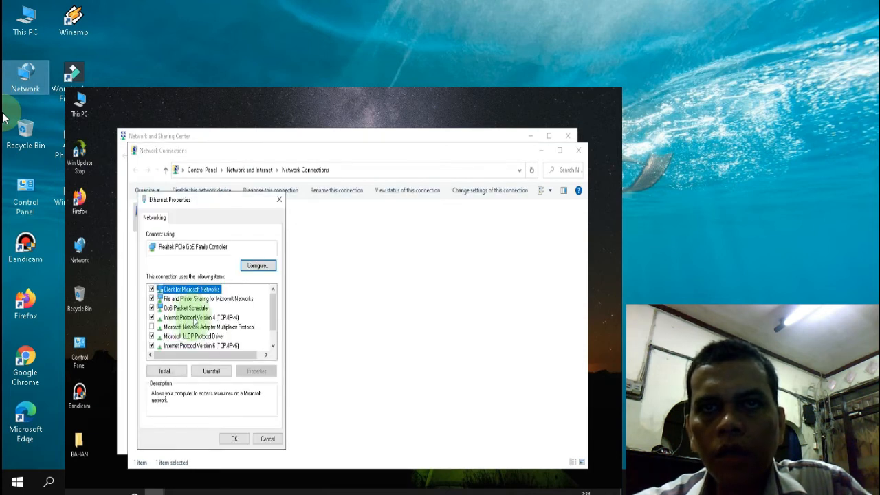
pyautogui.click(199, 319)
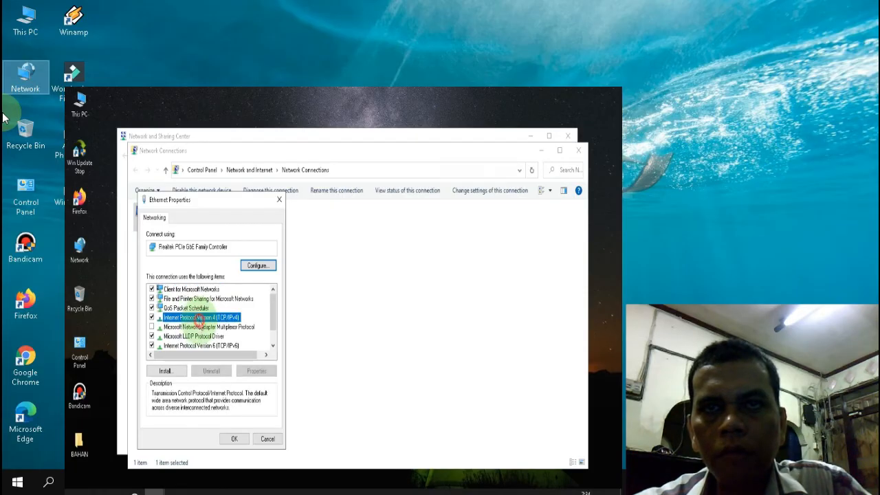
pyautogui.doubleClick(204, 322)
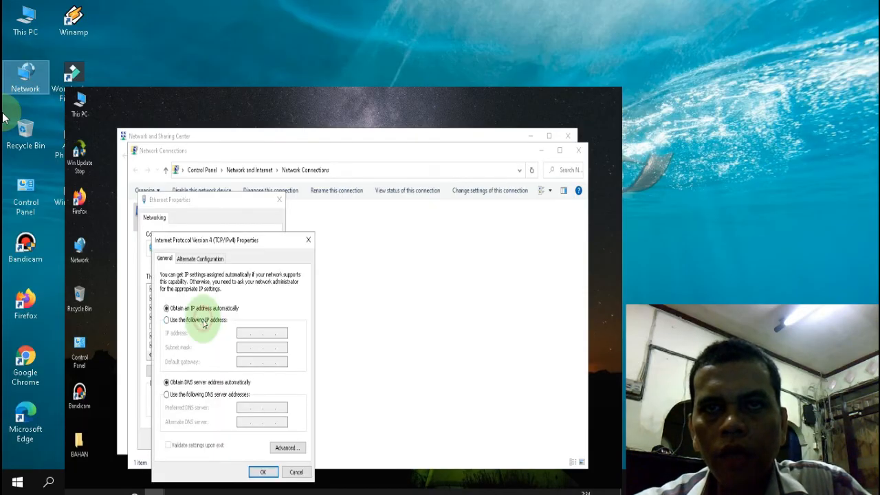
# Step: Switch the second computer to a manual IP address of 192.168.1.3 with subnet mask 255.255.255.0
pyautogui.click(199, 322)
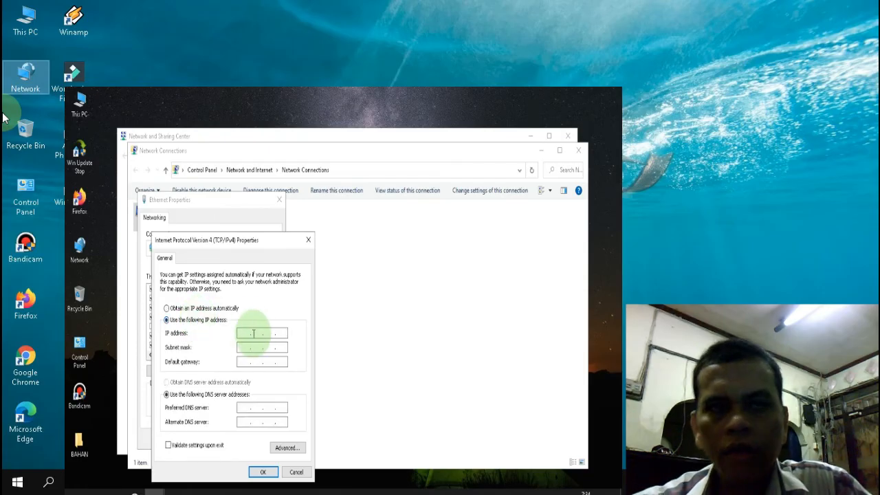
pyautogui.click(253, 334)
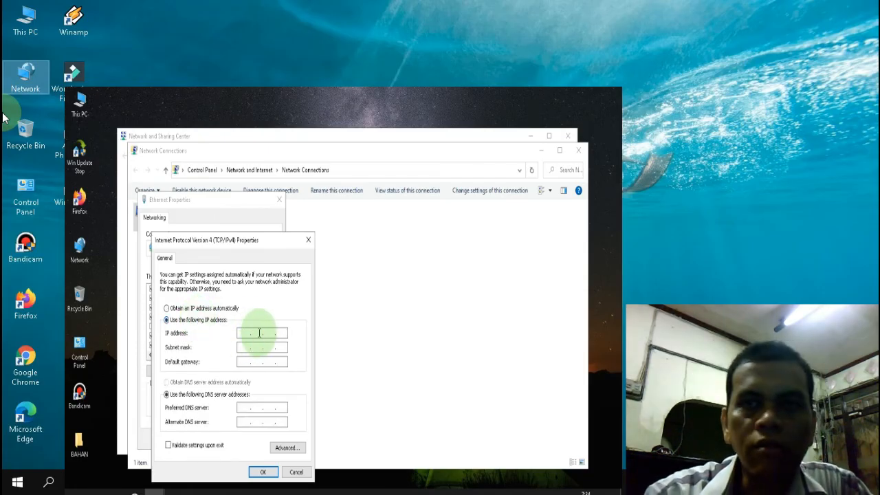
pyautogui.write('192 . 168 . 1 . 3')
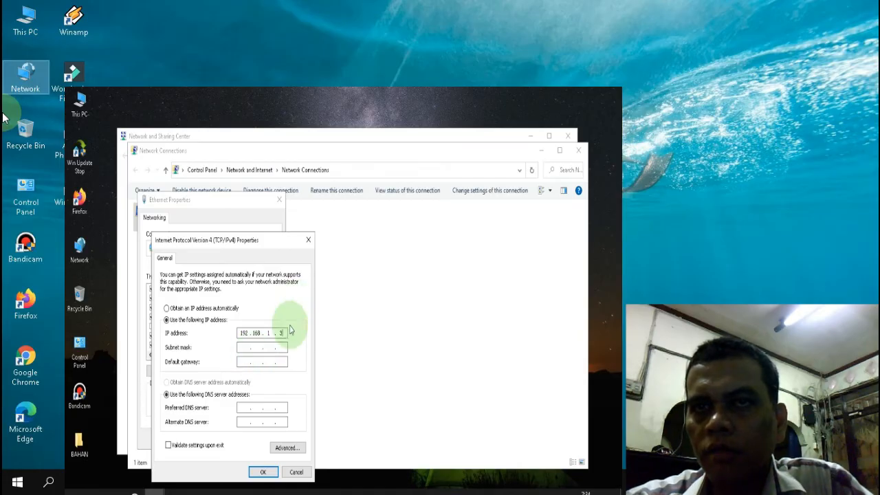
pyautogui.click(245, 350)
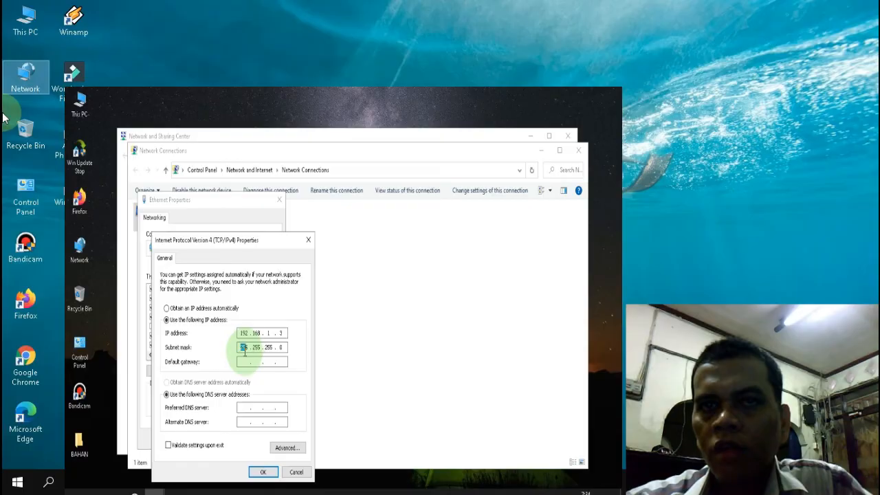
# Step: Set the second computer's default gateway to 192.168.1.1
pyautogui.click(247, 362)
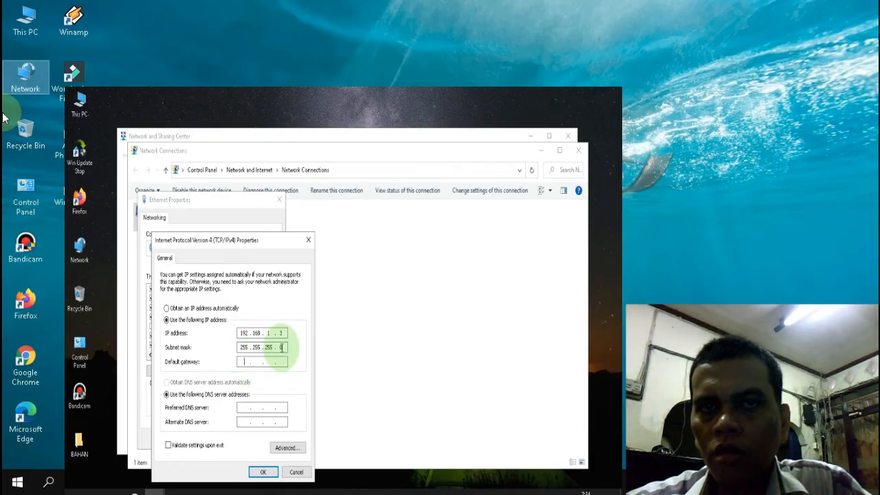
pyautogui.write('1')
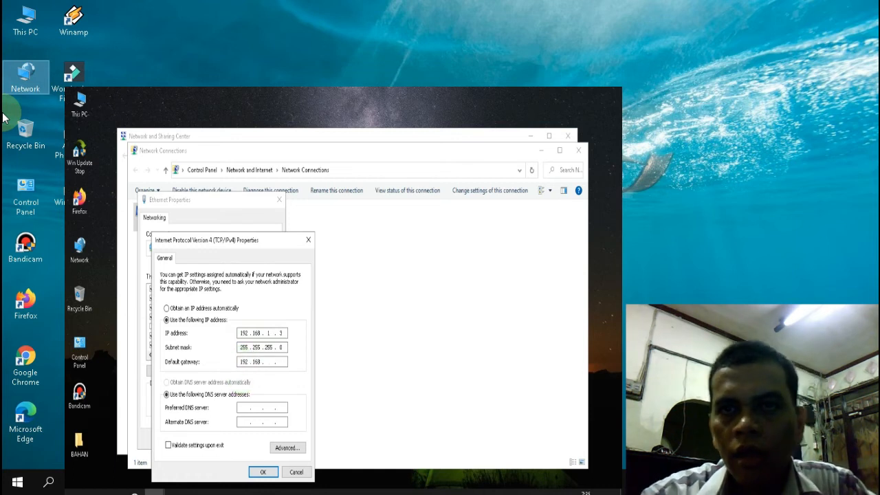
pyautogui.write('92 . 168 . 1 . 1')
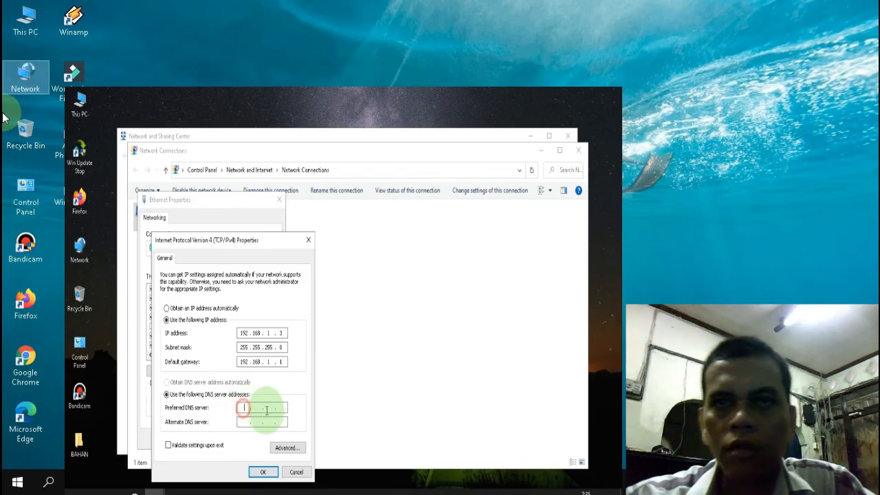
# Step: Set the second computer's preferred DNS server to 8.8.8.8 and alternate to 8.8.4.4, and confirm the TCP/IPv4 and Ethernet properties
pyautogui.doubleClick(281, 332)
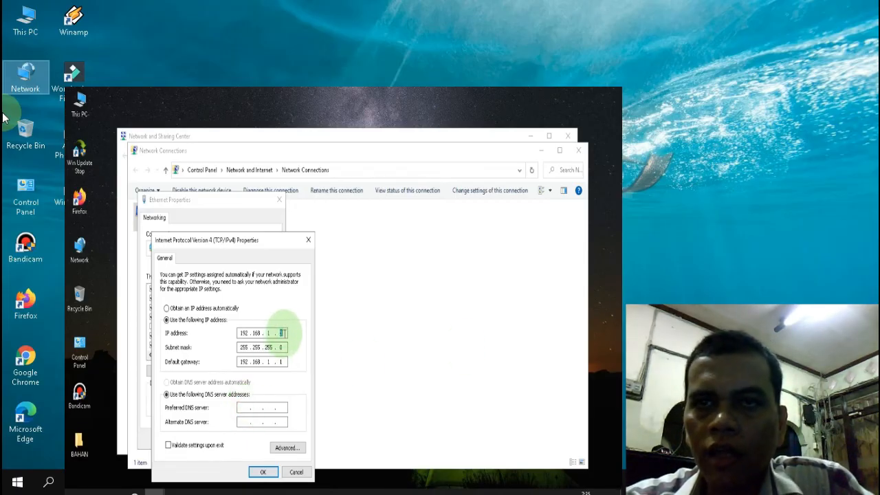
pyautogui.write('3')
pyautogui.click(255, 411)
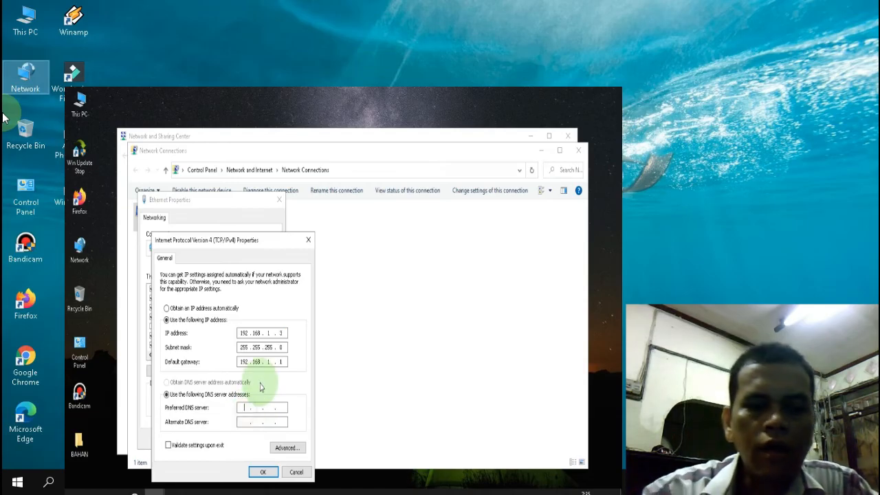
pyautogui.write('8 . 8 . 8 . 8')
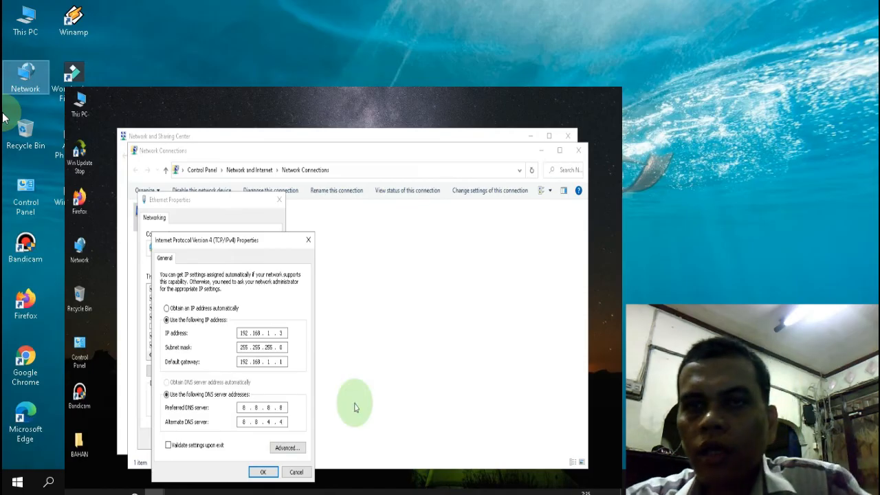
pyautogui.click(268, 472)
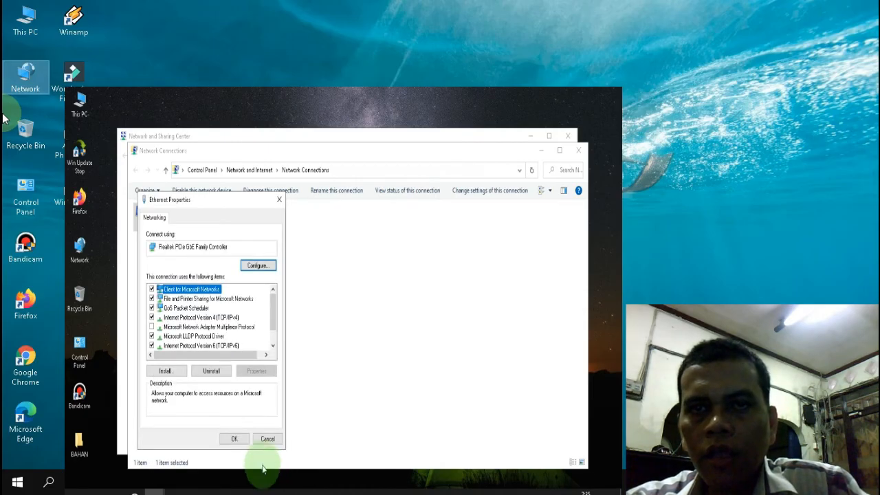
pyautogui.click(235, 438)
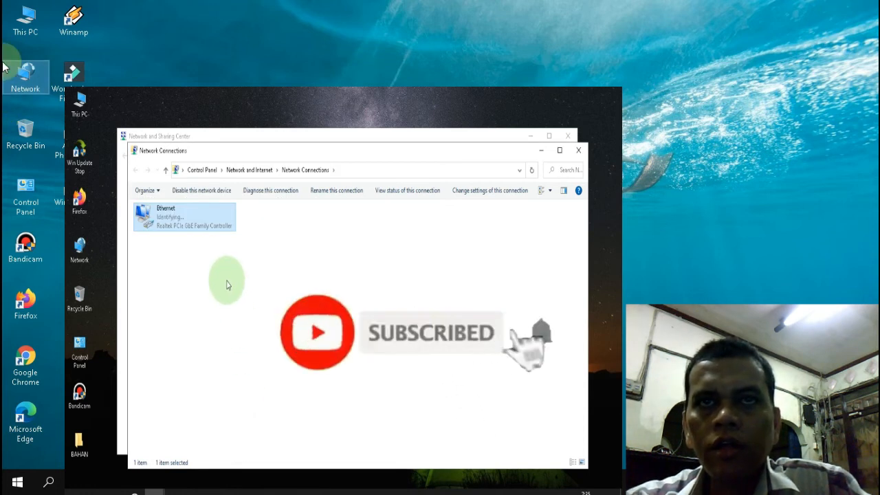
# Step: Go from the network connections to the Network and Sharing Center and open the advanced sharing settings
pyautogui.rightClick(168, 222)
pyautogui.click(149, 245)
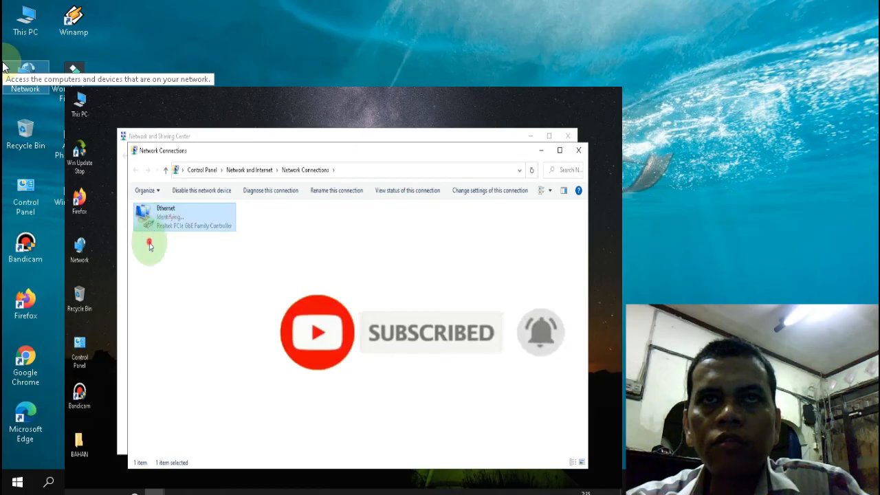
pyautogui.click(165, 170)
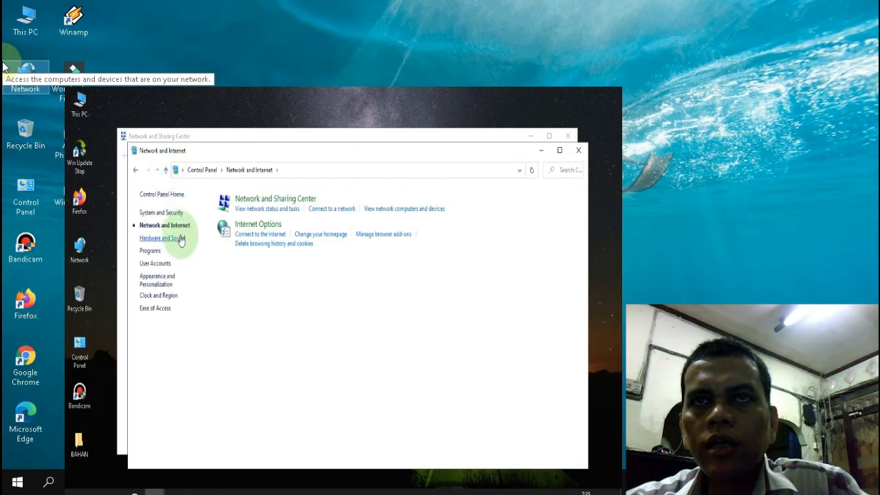
pyautogui.click(239, 199)
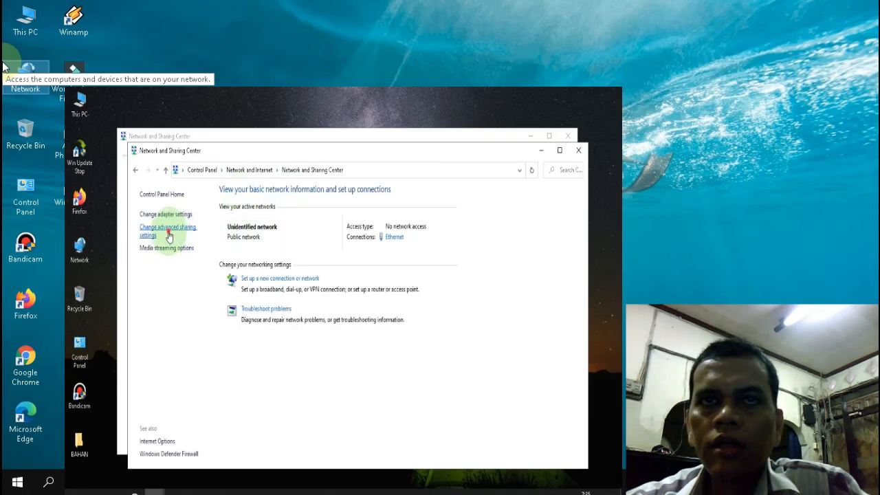
pyautogui.click(168, 234)
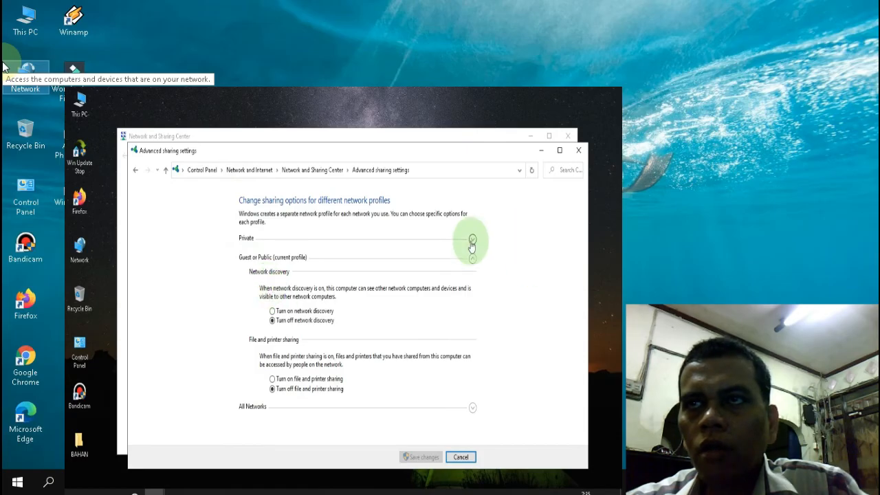
# Step: For the Private profile, turn on network discovery and file and printer sharing
pyautogui.click(473, 242)
pyautogui.click(472, 242)
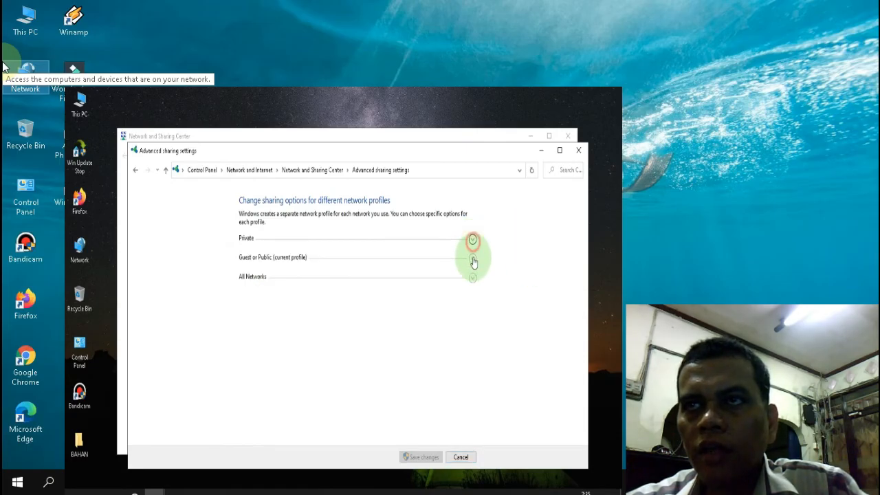
pyautogui.click(472, 259)
pyautogui.click(473, 260)
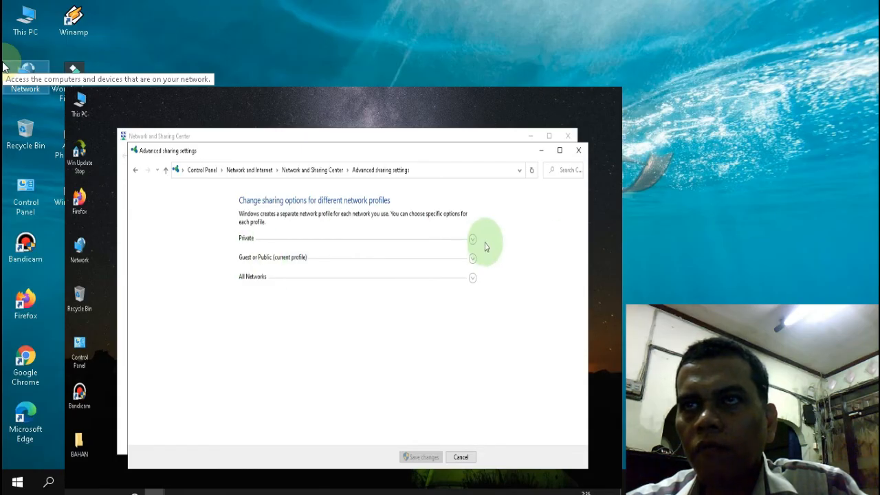
pyautogui.click(473, 241)
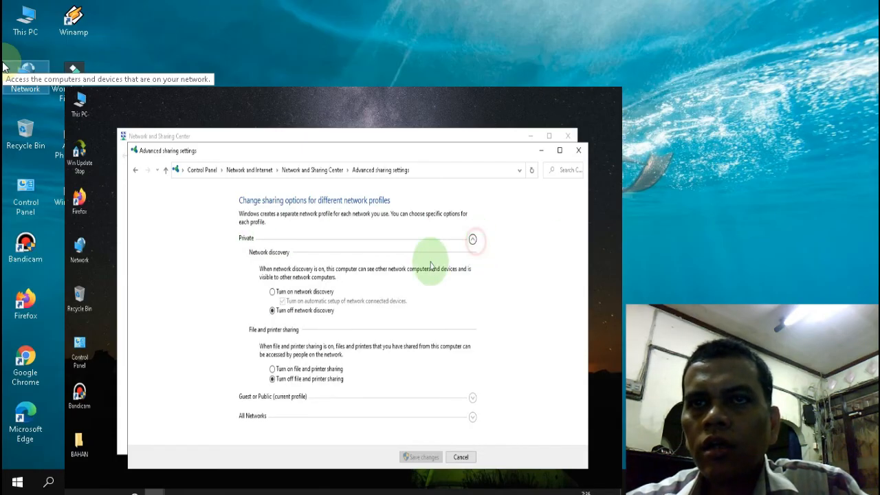
pyautogui.click(272, 291)
pyautogui.click(288, 370)
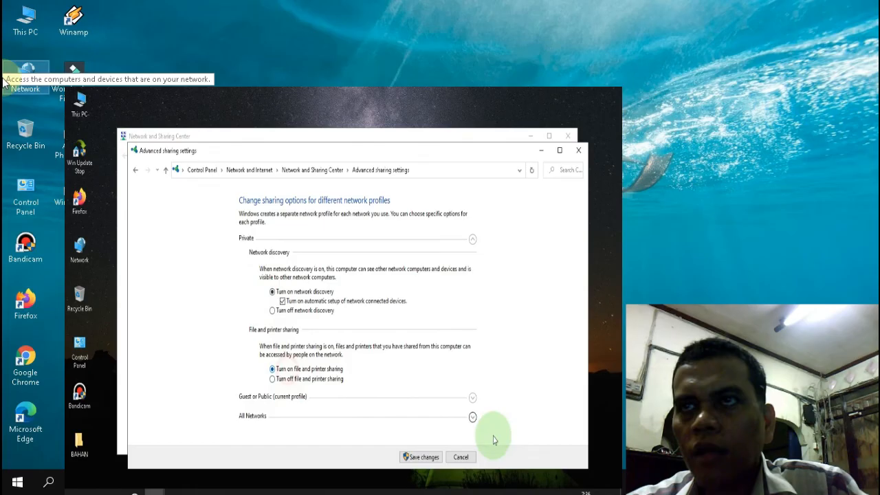
# Step: For the Guest or Public profile, turn on network discovery and file and printer sharing
pyautogui.click(473, 239)
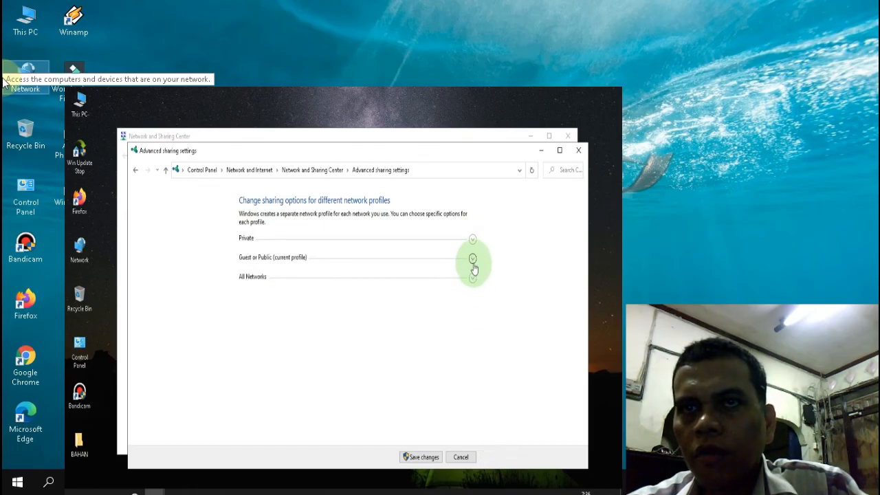
pyautogui.click(473, 259)
pyautogui.click(285, 311)
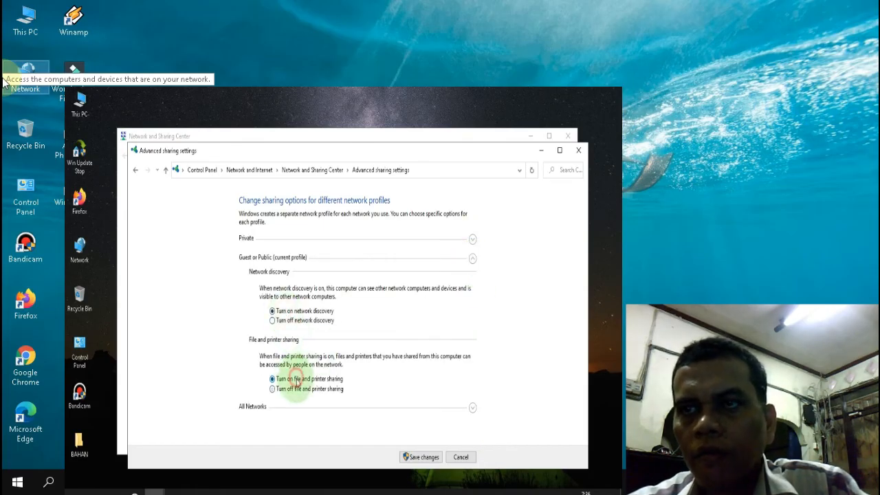
pyautogui.click(472, 259)
# Step: For All Networks, turn on Public folder sharing and turn off password protected sharing, saving the changes and closing the window
pyautogui.click(472, 281)
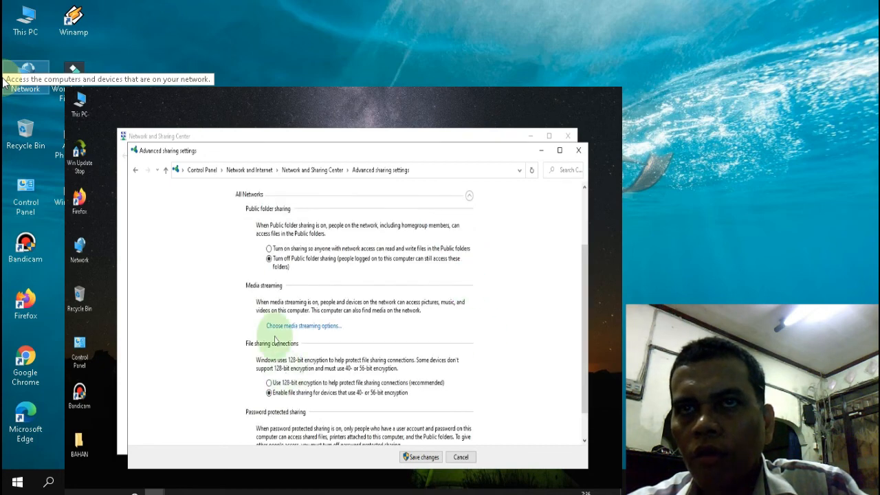
pyautogui.click(278, 249)
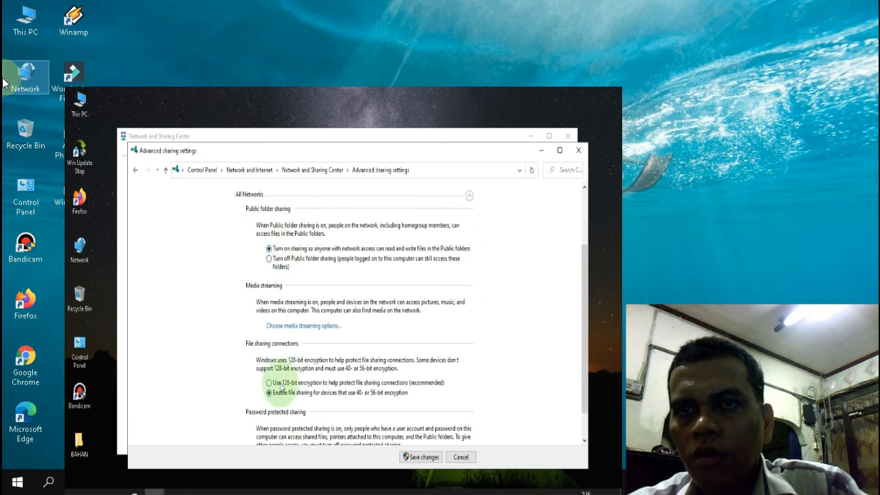
pyautogui.scroll(-1, 278, 388)
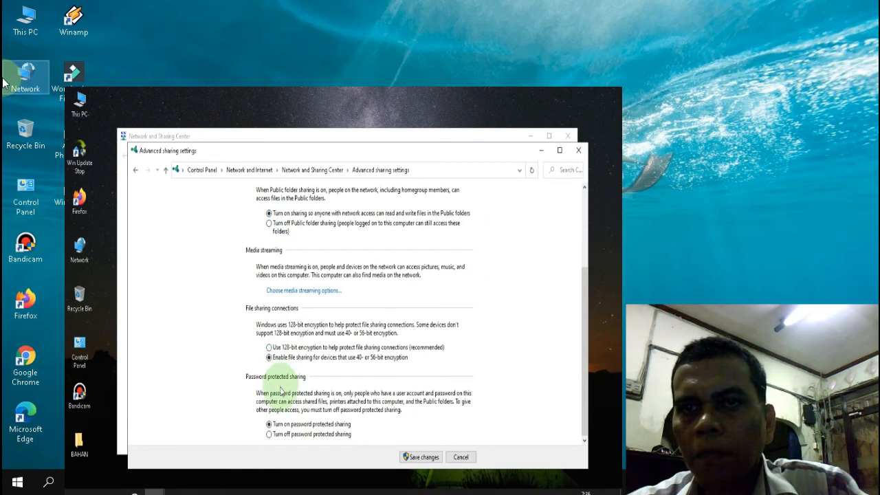
pyautogui.click(270, 436)
pyautogui.click(428, 457)
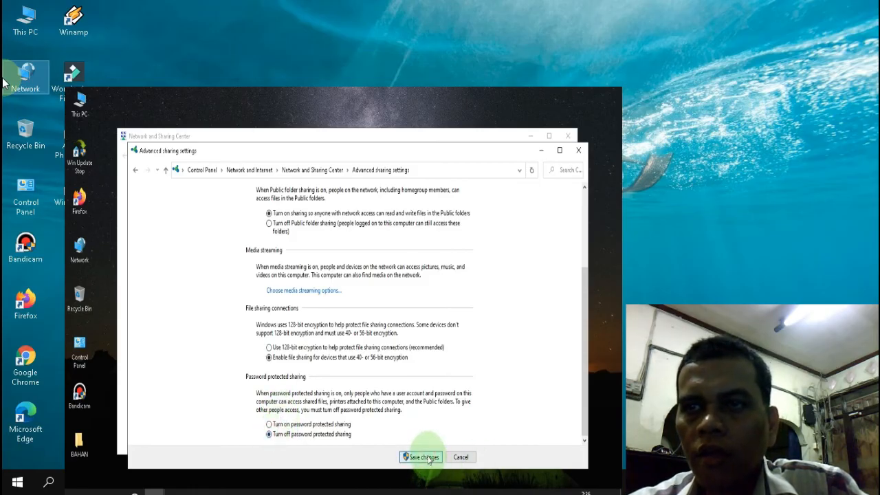
pyautogui.click(579, 151)
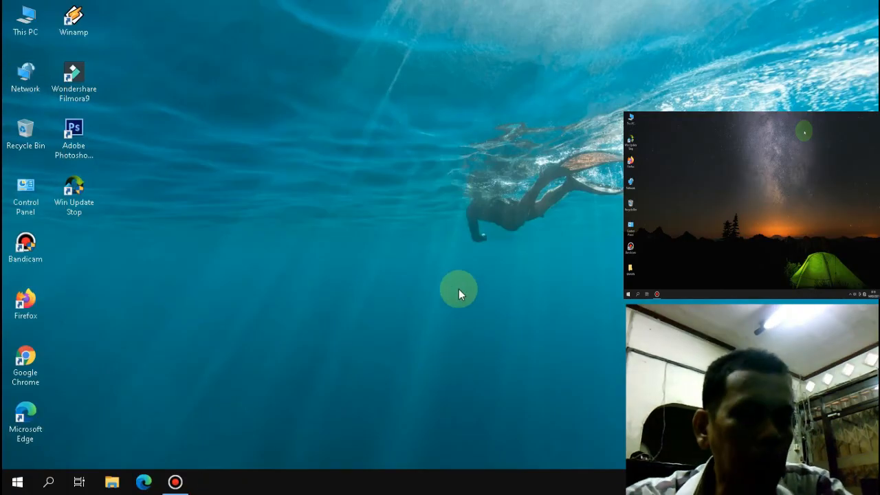
# Step: On the first computer, browse the network in File Explorer and view the shared folders of K_1 and K_2
pyautogui.doubleClick(38, 19)
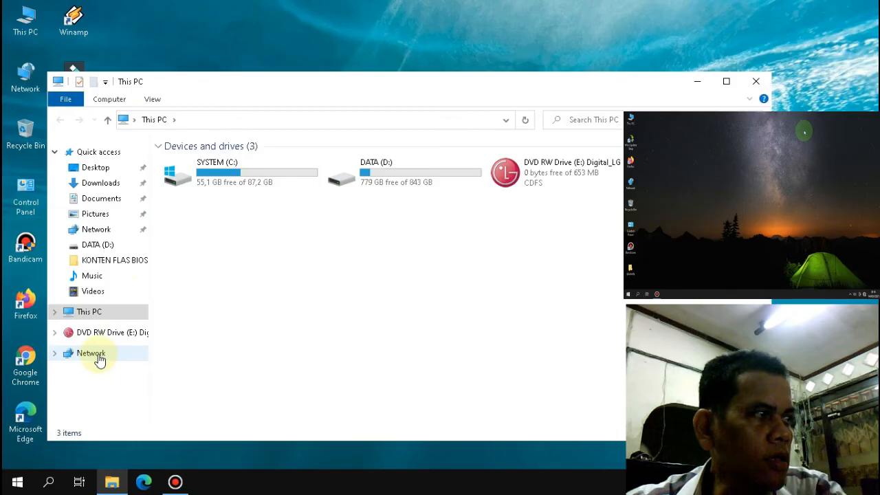
pyautogui.doubleClick(393, 86)
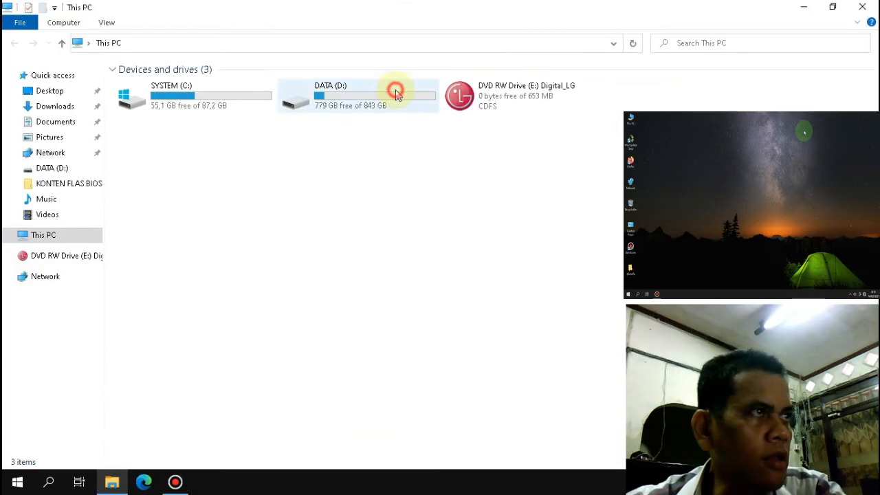
pyautogui.click(58, 275)
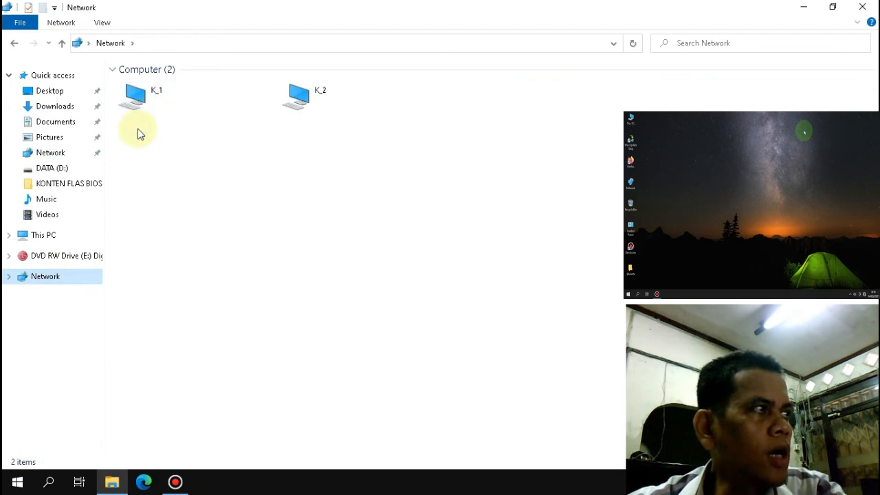
pyautogui.click(158, 104)
pyautogui.doubleClick(158, 104)
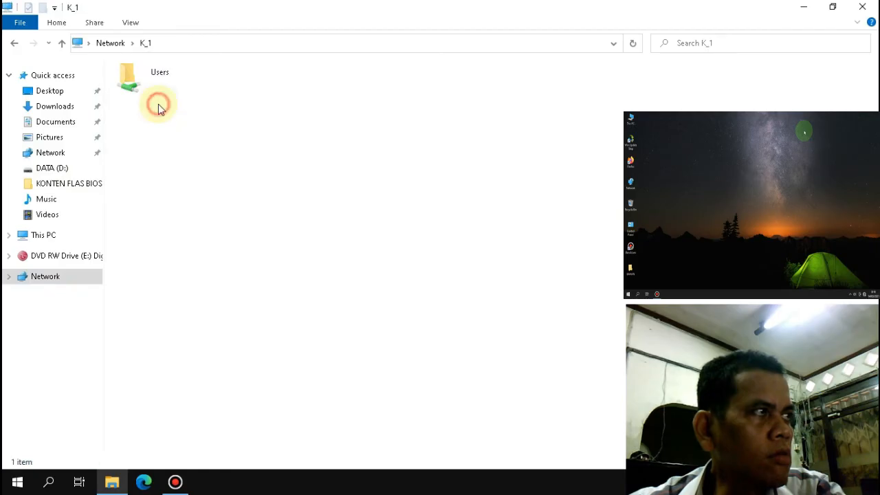
pyautogui.click(13, 42)
pyautogui.doubleClick(299, 94)
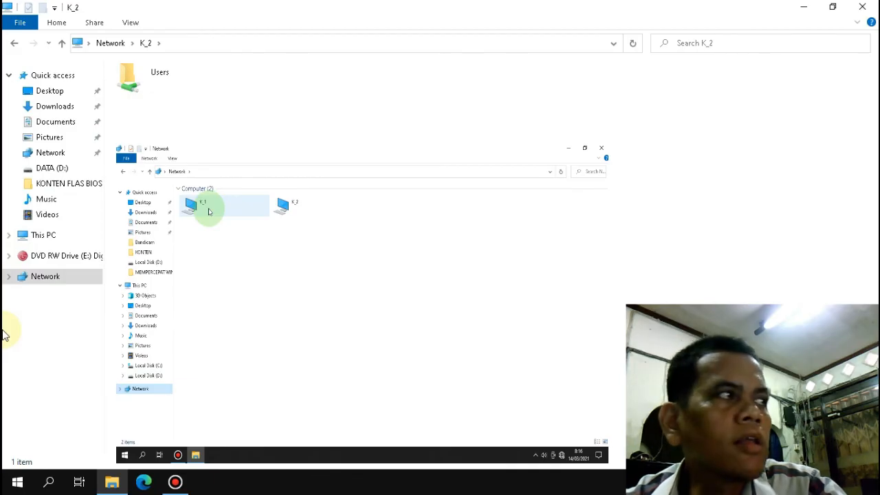
# Step: Return to the network overview, recheck the shared folders of both computers, and minimize File Explorer
pyautogui.click(51, 282)
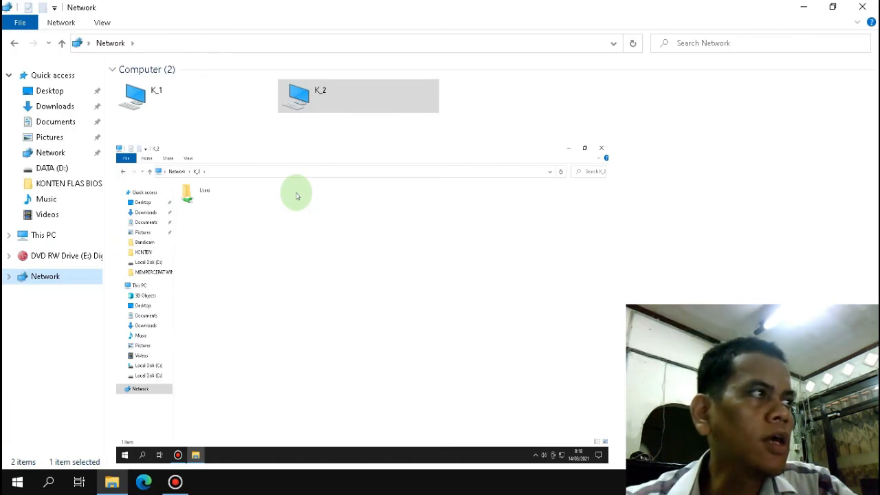
pyautogui.doubleClick(146, 98)
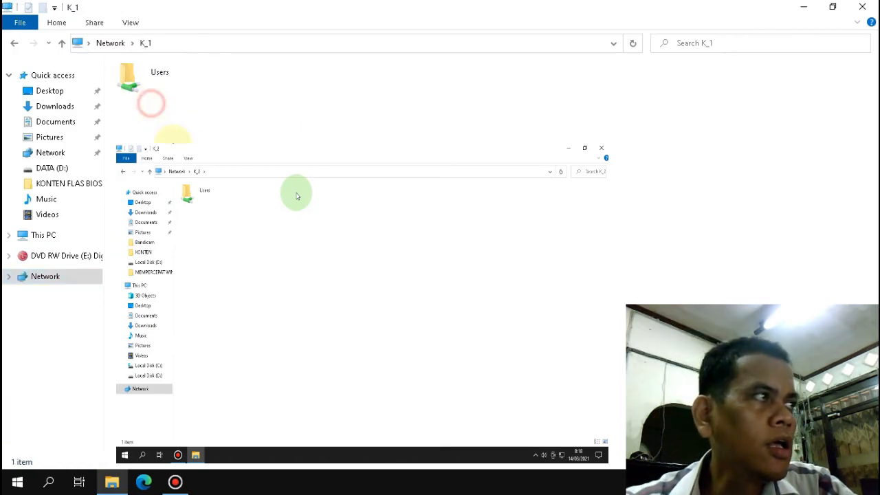
pyautogui.click(14, 43)
pyautogui.doubleClick(306, 92)
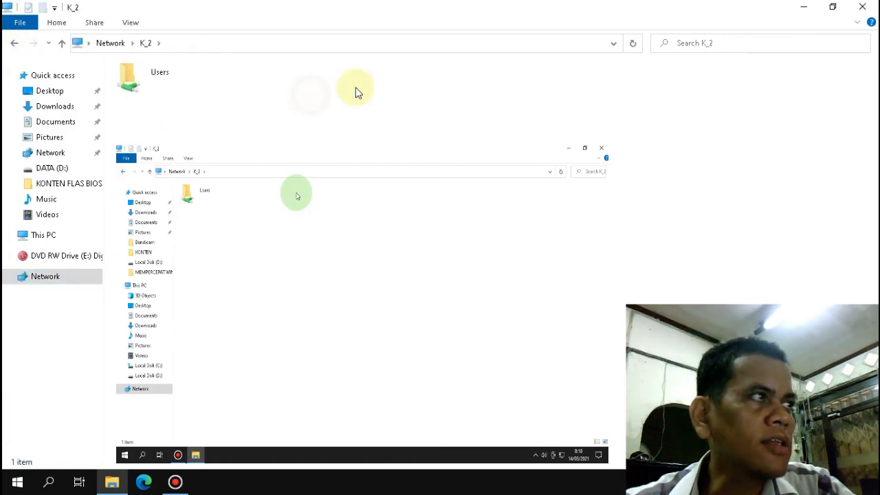
pyautogui.click(802, 6)
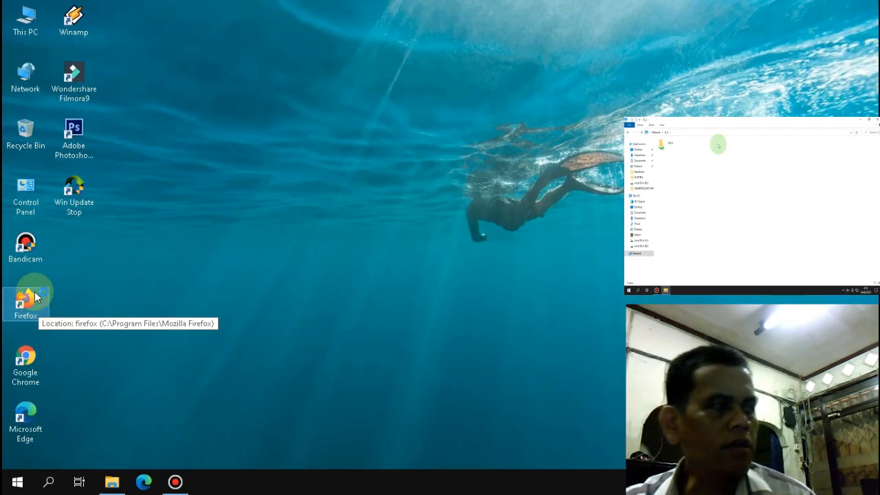
# Step: Open Firefox, enter dfdfdfd as a test web search, and close the Default apps settings window
pyautogui.doubleClick(27, 280)
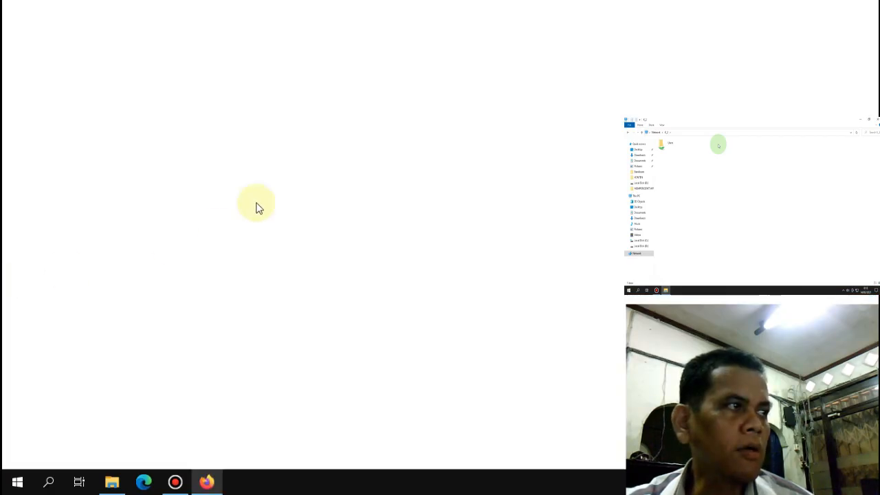
pyautogui.write('dfd')
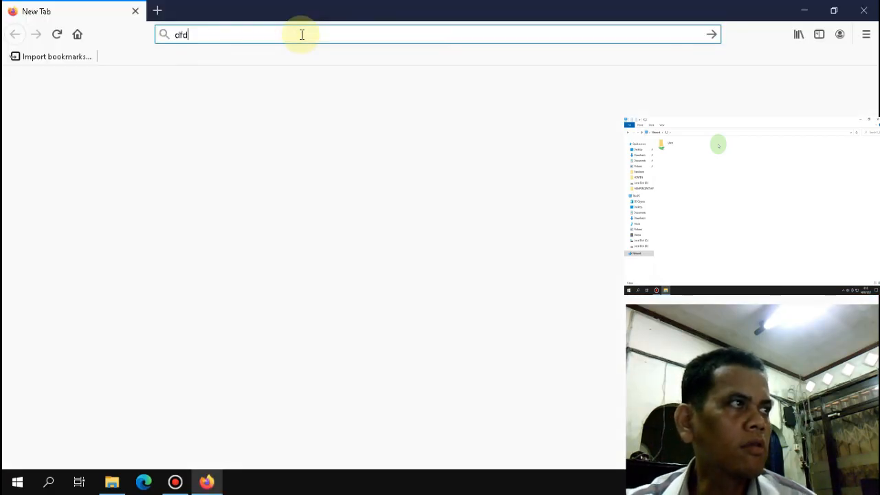
pyautogui.write('fdfd')
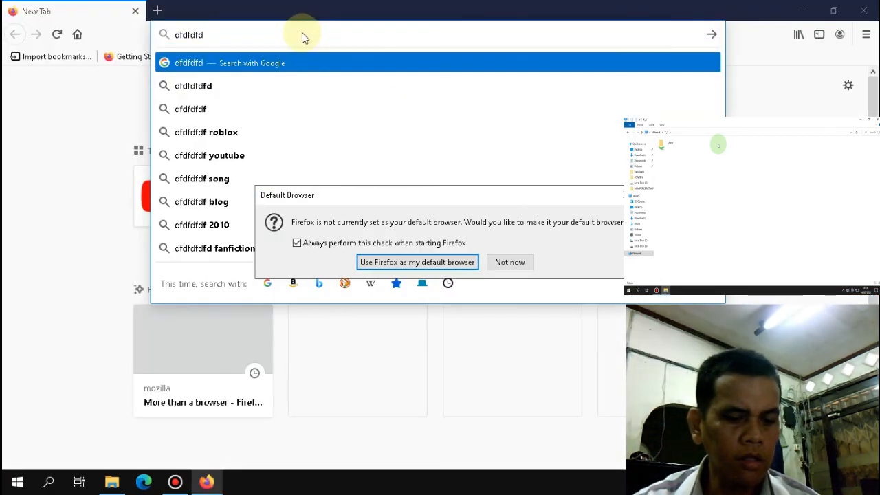
pyautogui.press('Return')
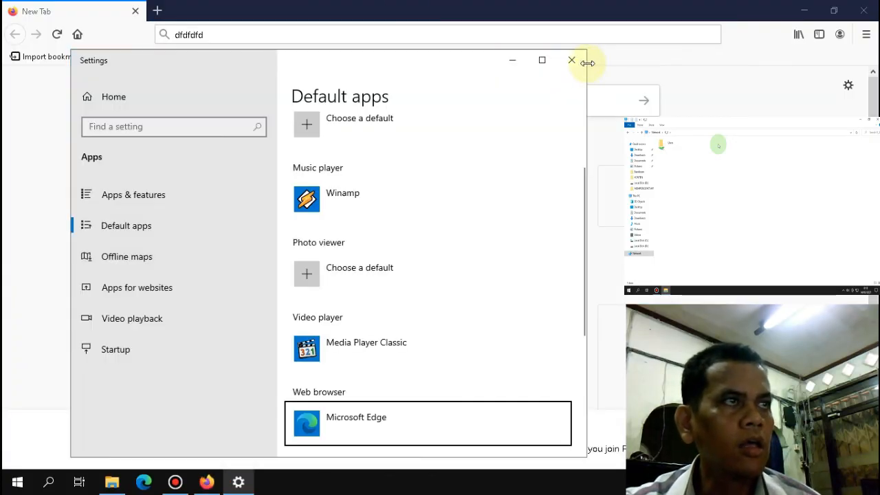
pyautogui.click(572, 59)
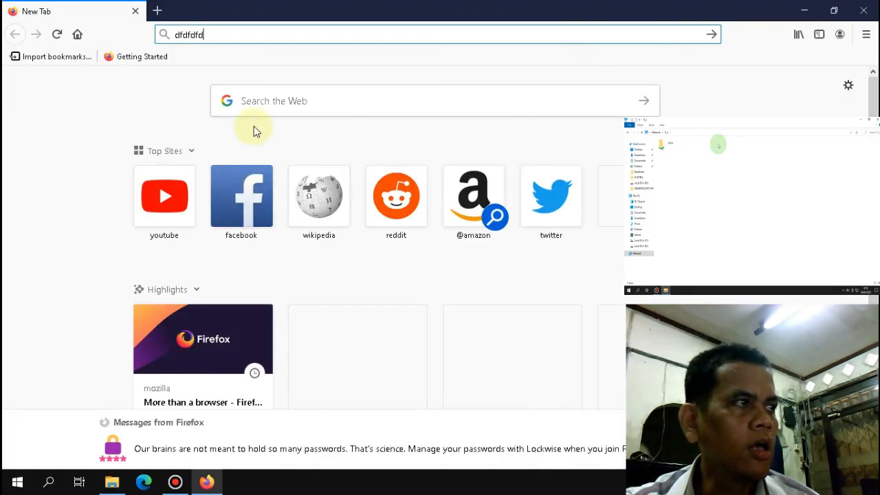
# Step: Test the internet connection with a web search for dfdfdfddfdf and close Firefox after viewing the results
pyautogui.click(258, 35)
pyautogui.write('fd')
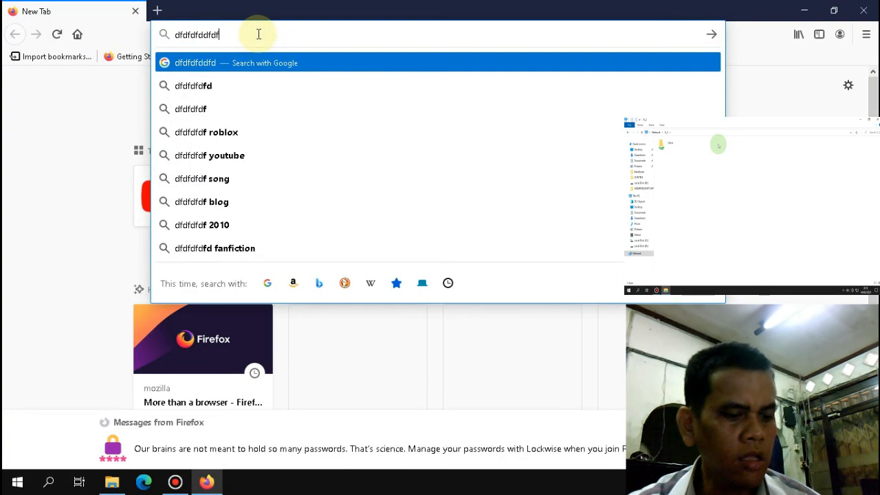
pyautogui.write('f')
pyautogui.press('Return')
pyautogui.scroll(-10, 302, 239)
pyautogui.click(863, 11)
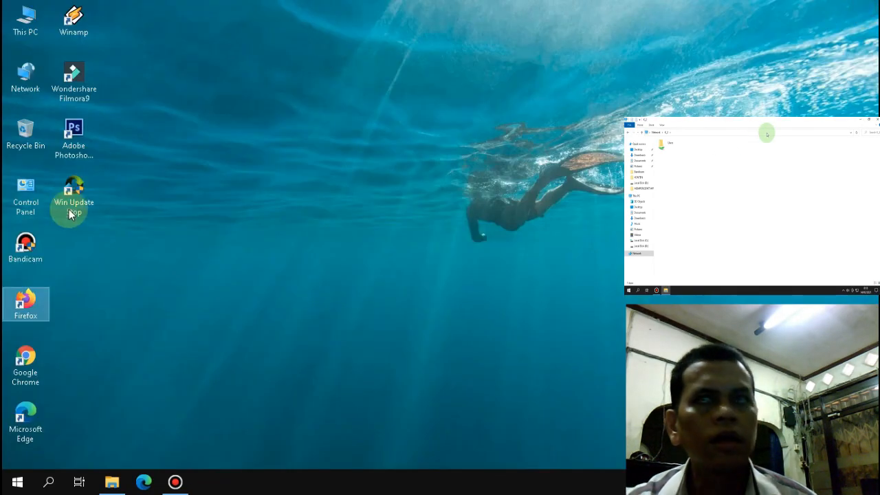